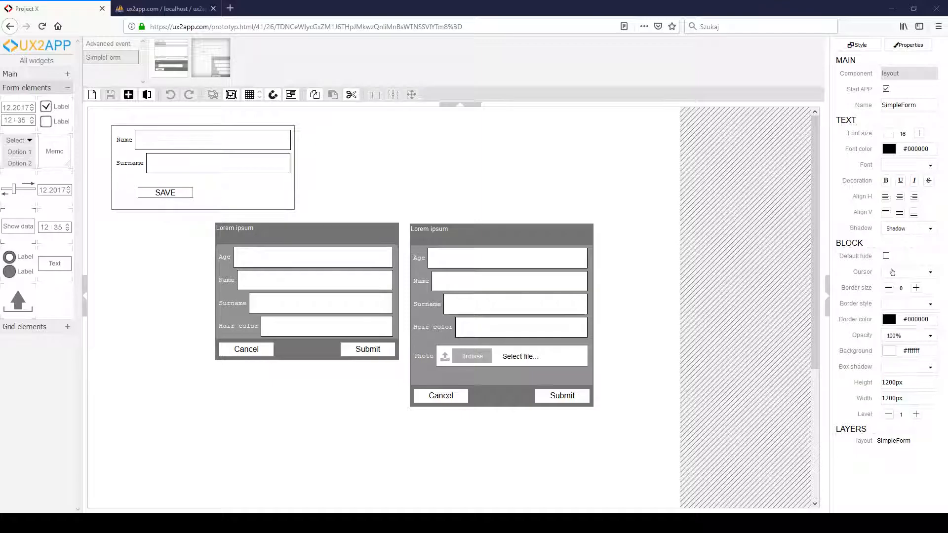
- Arrange the three forms side by side in a row along the upper edge of the layout, keeping the Photo form last
left_click_drag(460, 236, 535, 134)
left_click_drag(351, 232, 432, 138)
left_click_drag(264, 201, 247, 187)
left_click_drag(368, 251, 360, 245)
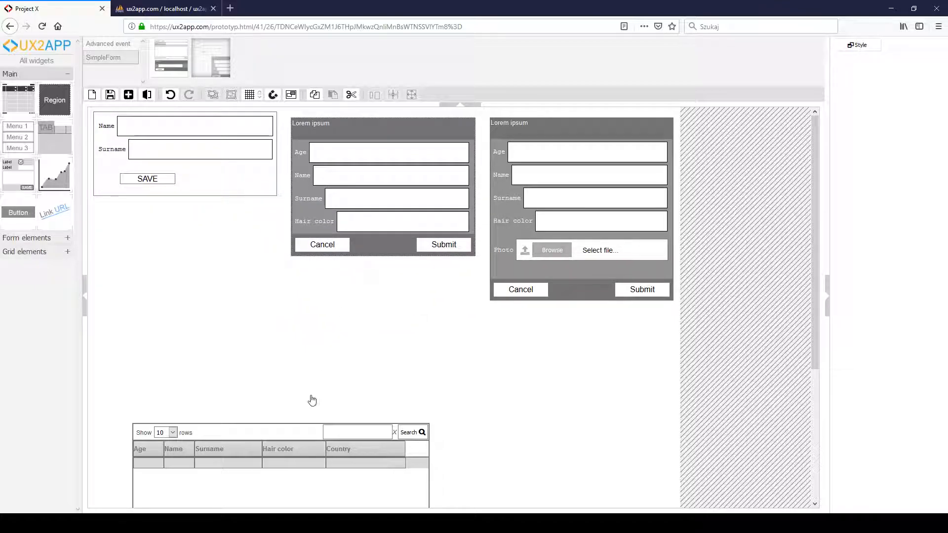
- Move the user grid up beneath the row of forms and save the layout
left_click(318, 496)
left_click_drag(318, 496, 287, 388)
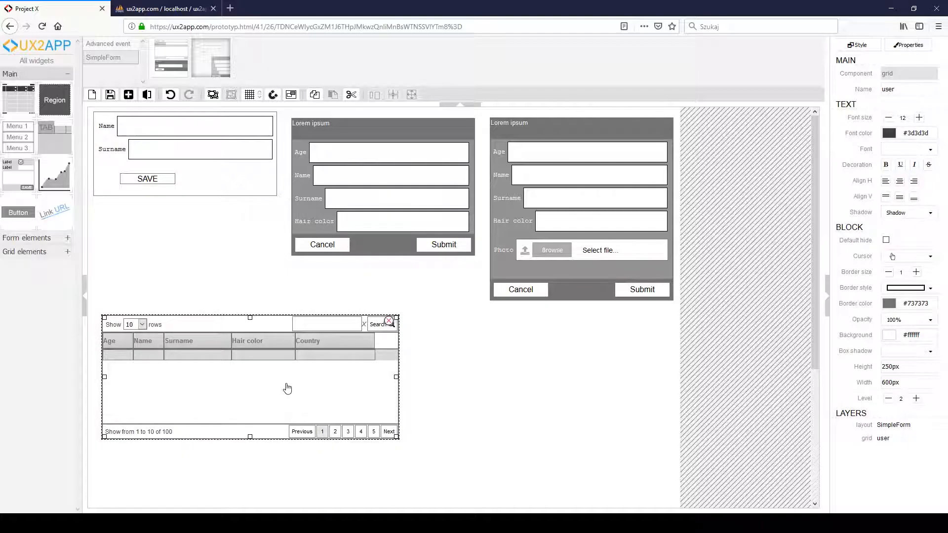
left_click(109, 98)
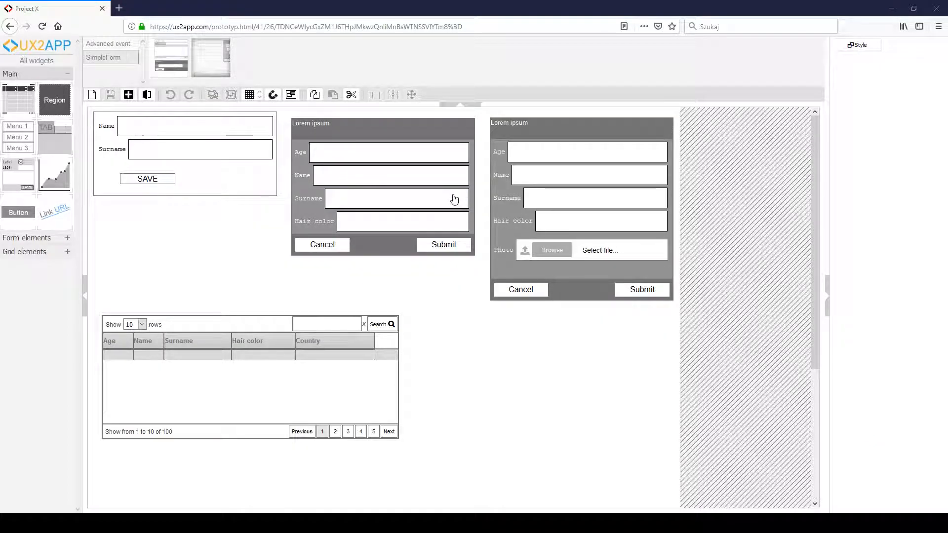
- Lengthen the form with the Photo field, add a labelled select field below Photo, and save the layout
left_click(364, 232)
left_click(496, 278)
left_click_drag(582, 298, 582, 330)
left_click(29, 238)
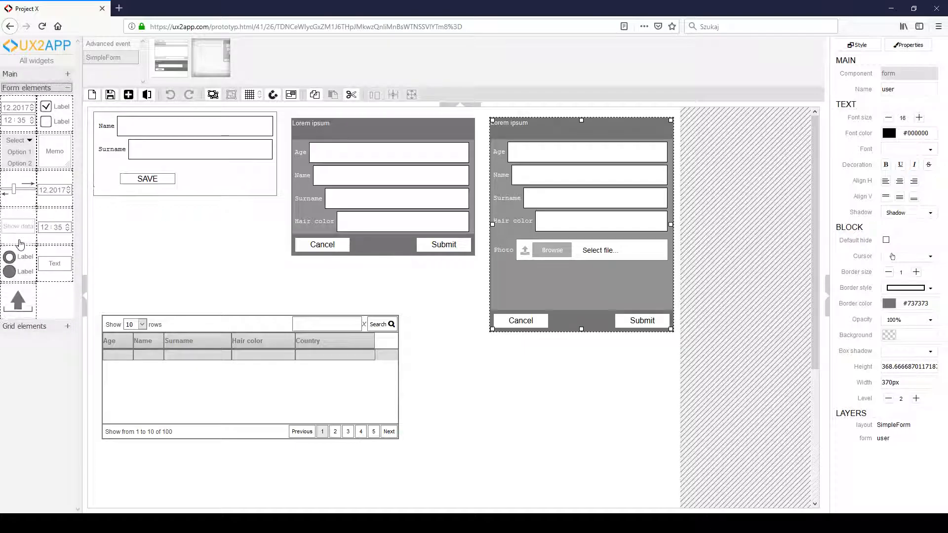
left_click_drag(54, 263, 509, 285)
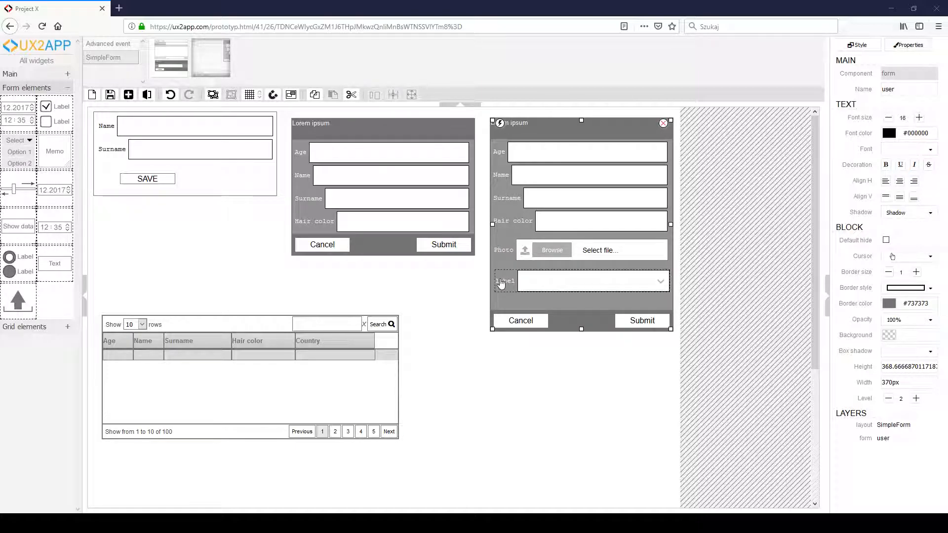
left_click(110, 94)
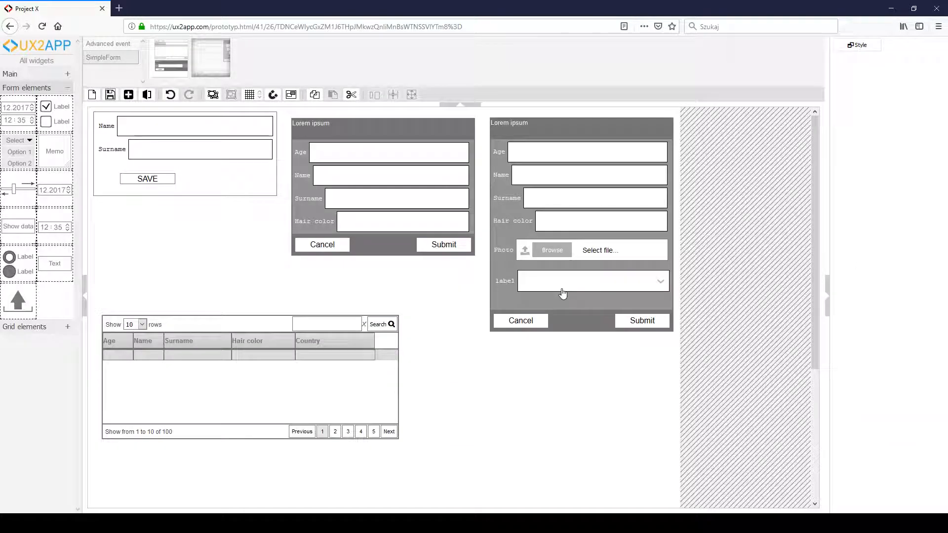
- Name the new select field color.name and save the layout
left_click(563, 294)
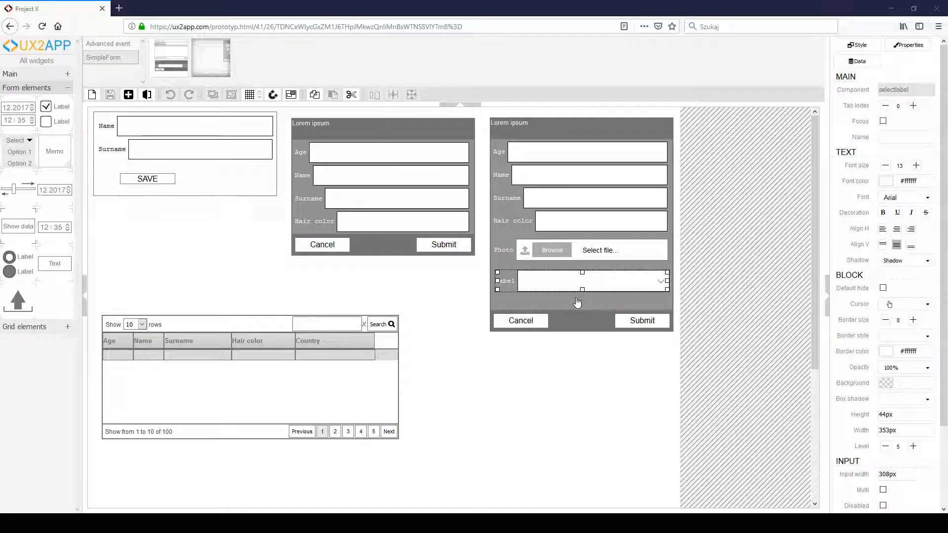
left_click(507, 288)
type("olor.name")
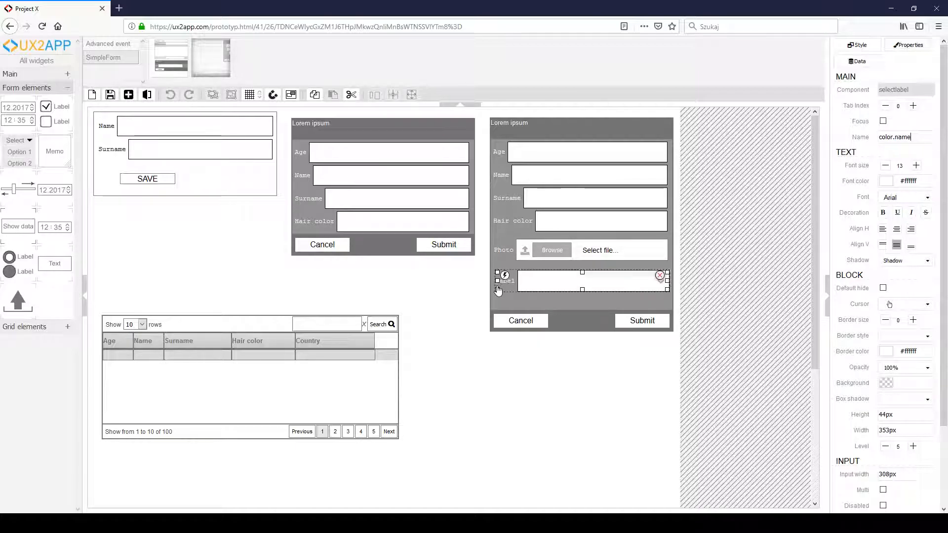
left_click(109, 96)
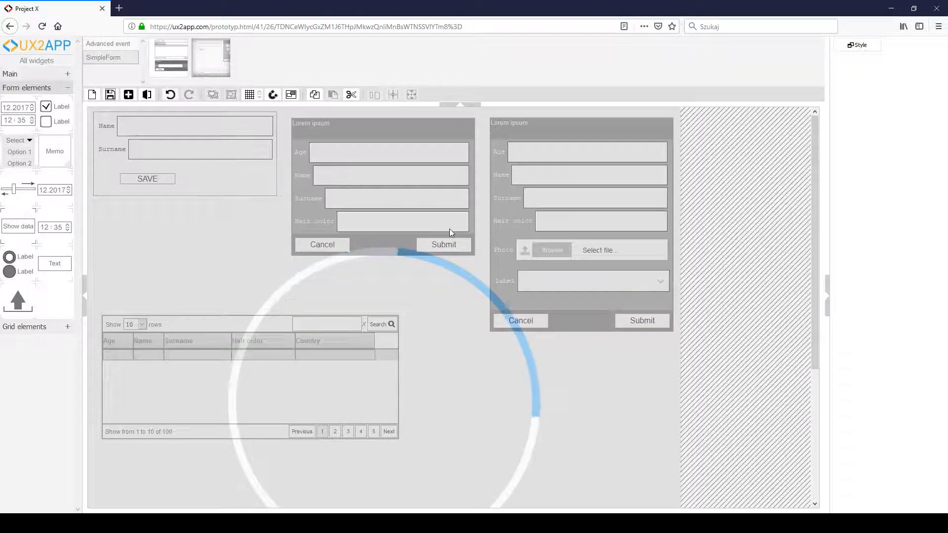
- Label the select field below Photo "Hair color" and name it haircolor
left_click(526, 275)
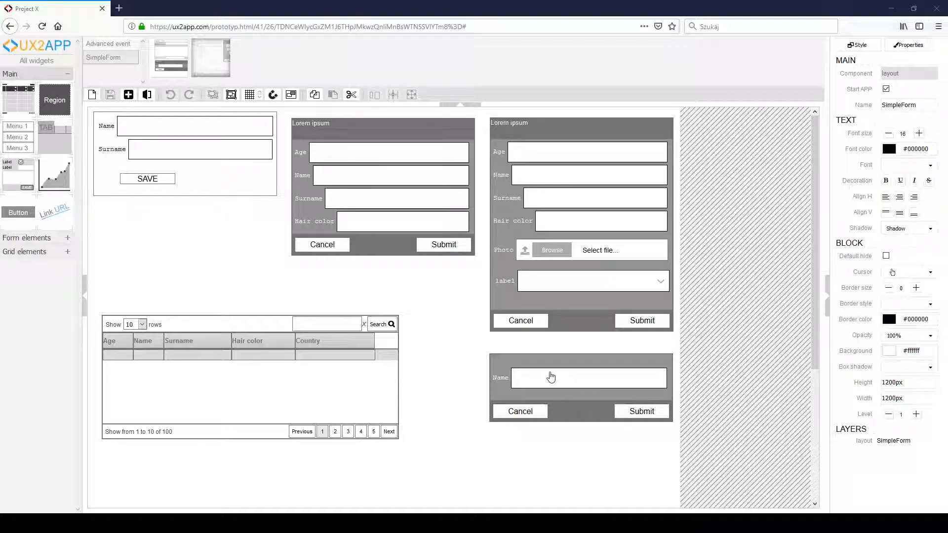
left_click(544, 302)
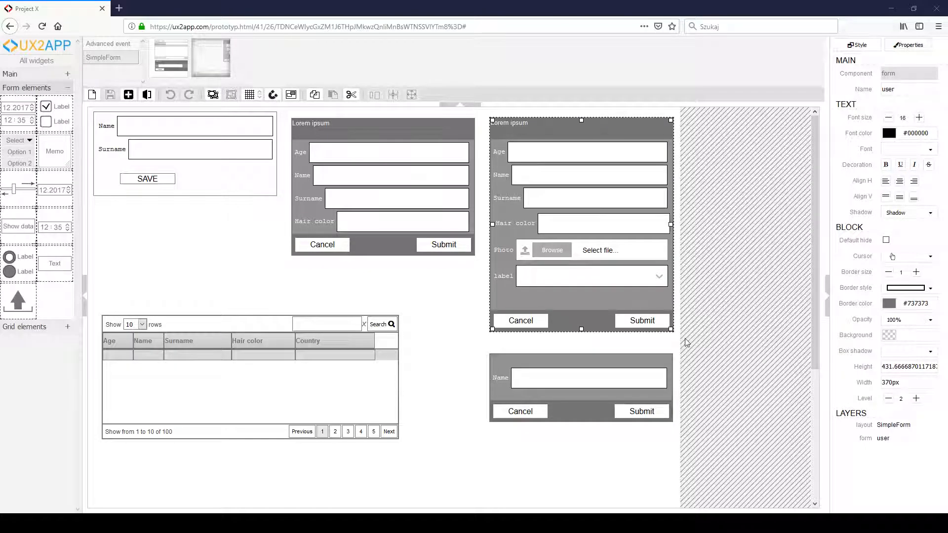
left_click(508, 278)
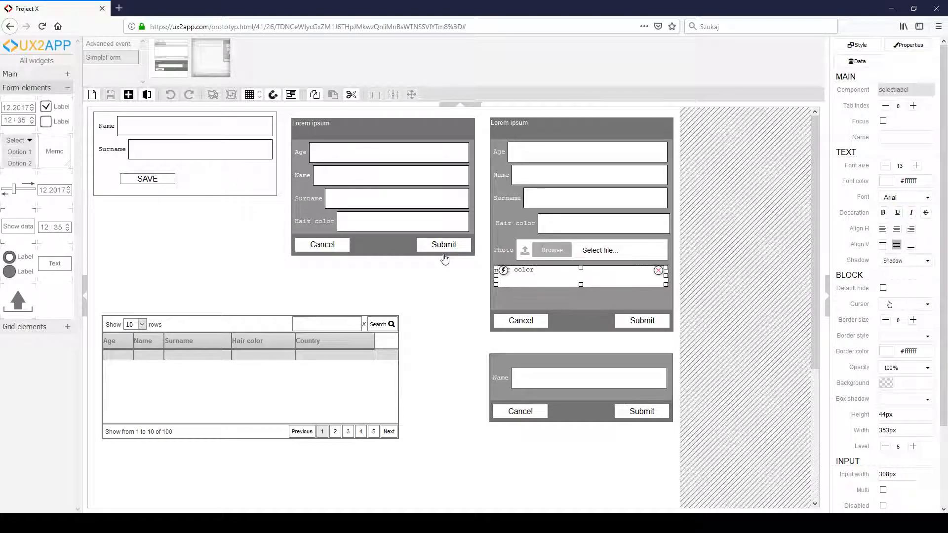
left_click(527, 300)
left_click(526, 280)
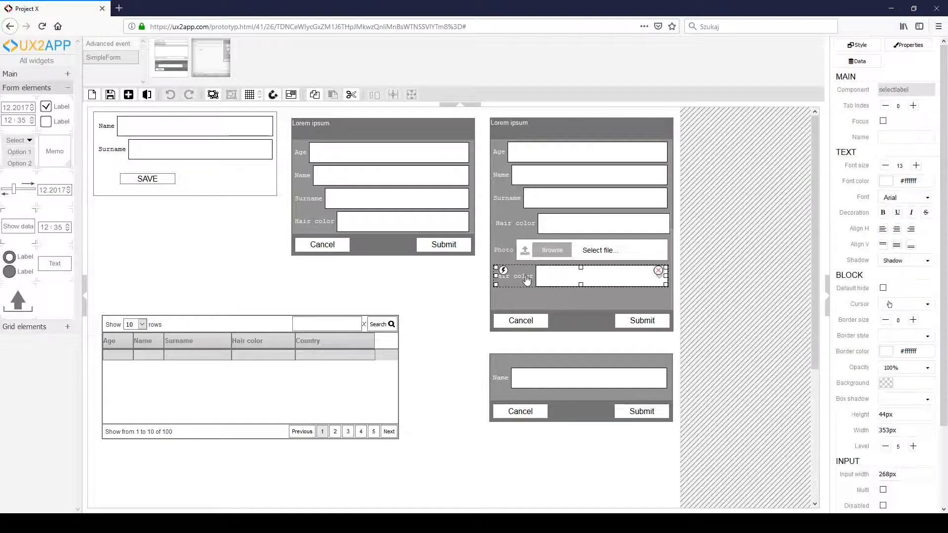
type("haircolor")
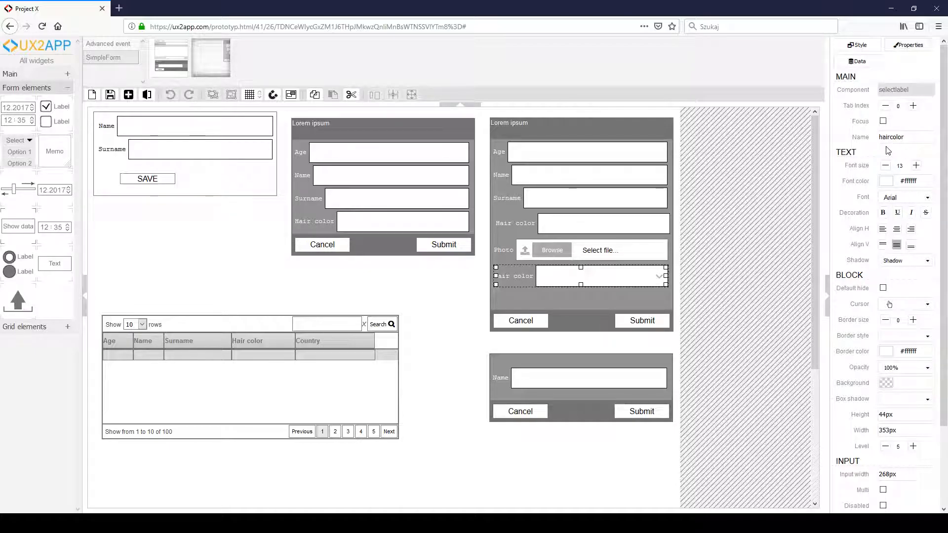
- Set the haircolor select field's data source to the source field color.name
left_click(858, 61)
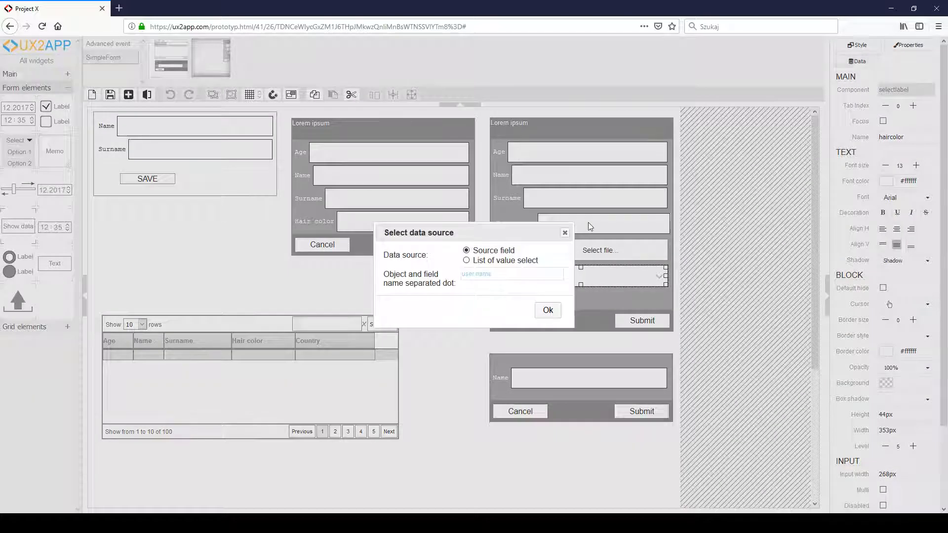
left_click(496, 274)
type("color.name")
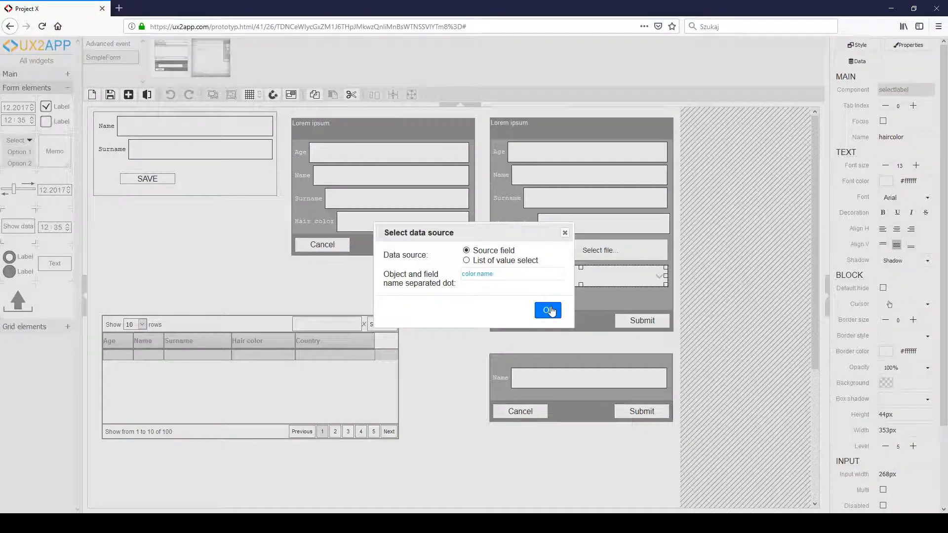
left_click(547, 309)
- Delete the Hair color text field from the Photo form, move the Hair color select into its place, and save
left_click(530, 230)
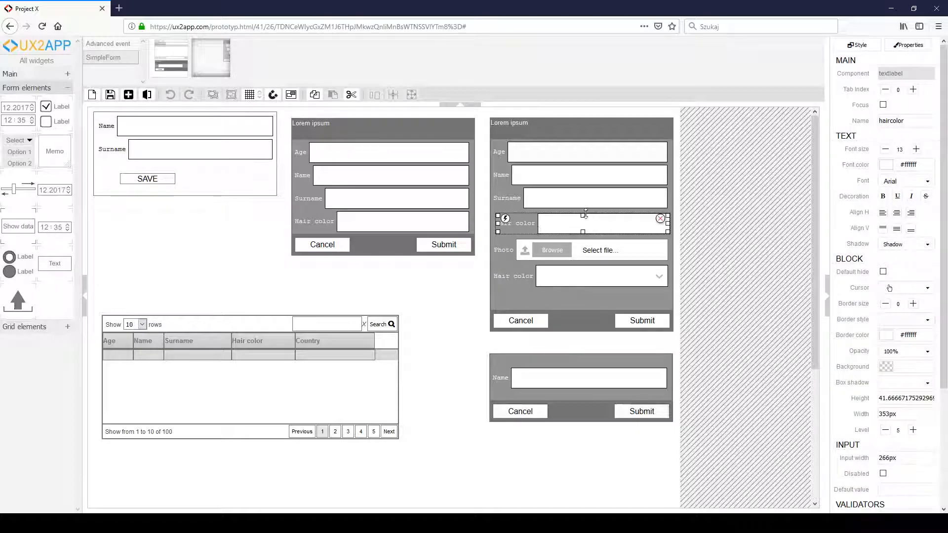
left_click(661, 218)
left_click_drag(516, 284, 514, 229)
left_click(110, 95)
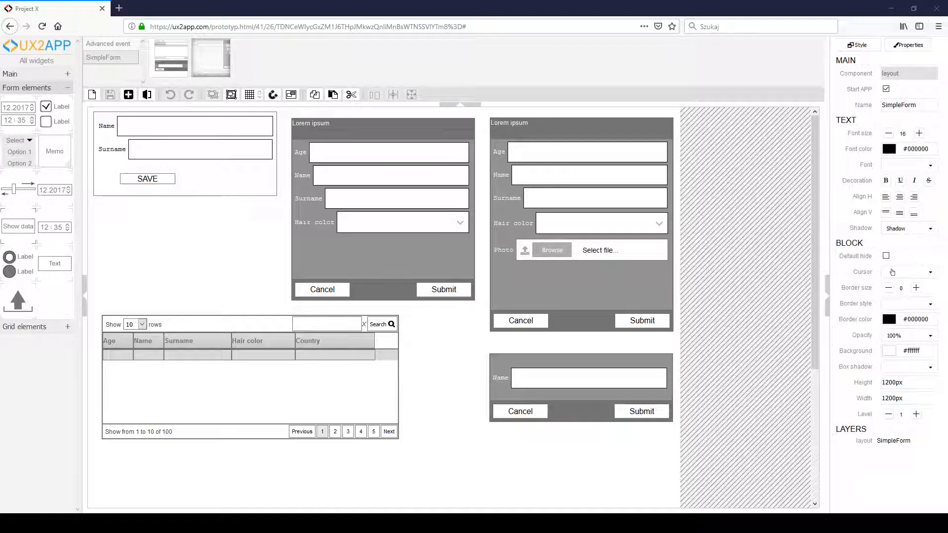
- Add a select field below Hair color in the middle form and label it "Country"
left_click(383, 257)
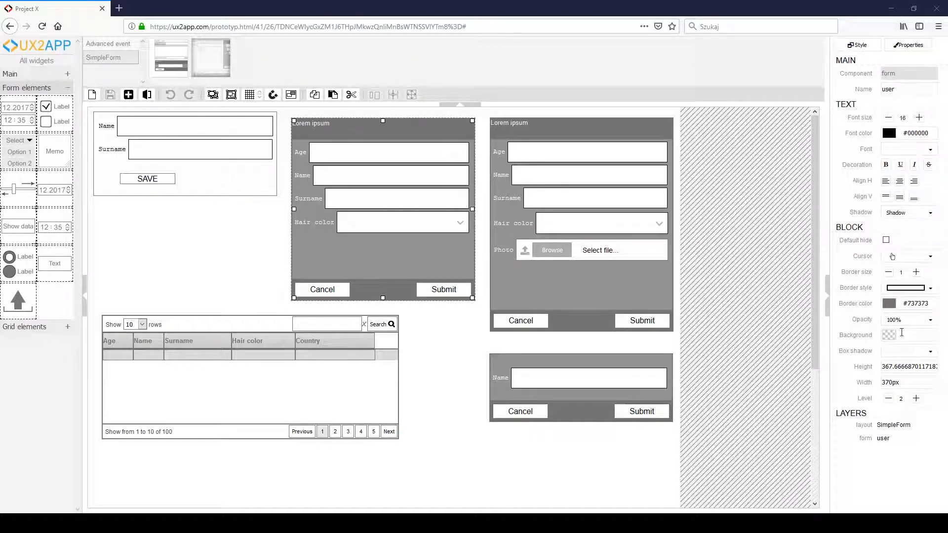
left_click_drag(15, 211, 305, 247)
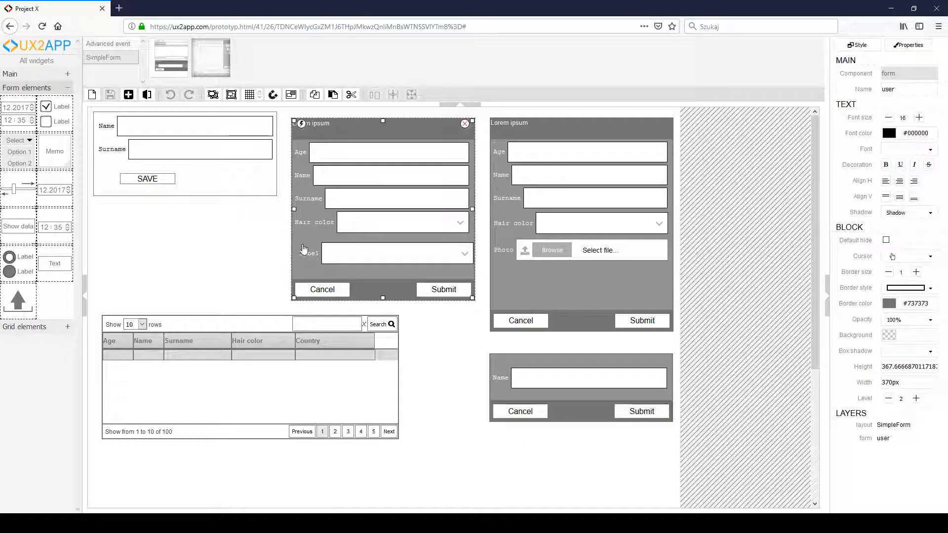
double_click(309, 257)
type("Country")
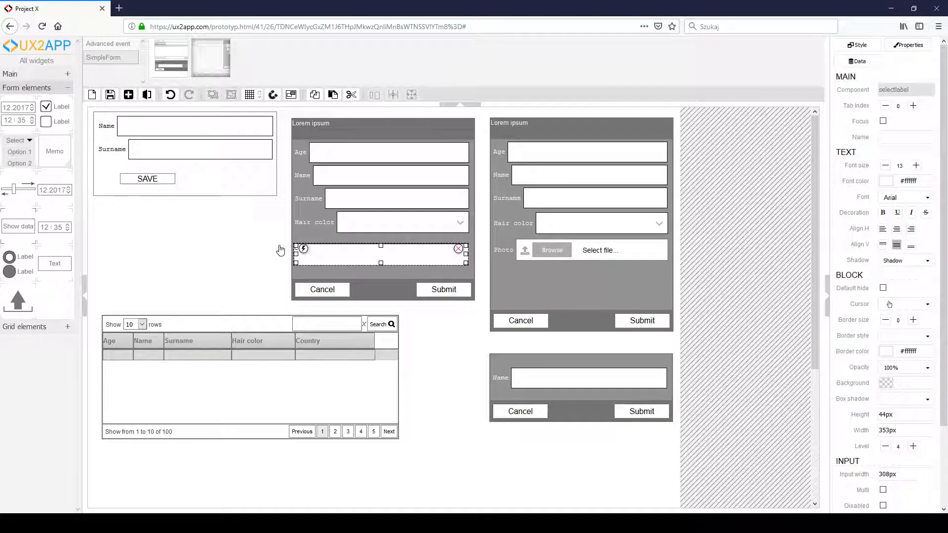
left_click(396, 292)
left_click(387, 260)
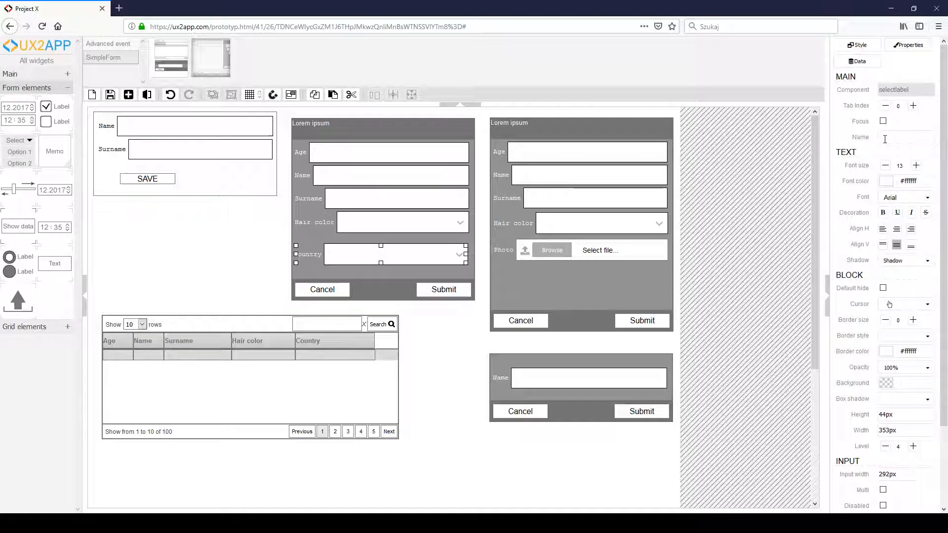
- Name the Country select field country, set its data source to the source field country.name, and save the layout
type("country")
left_click(857, 61)
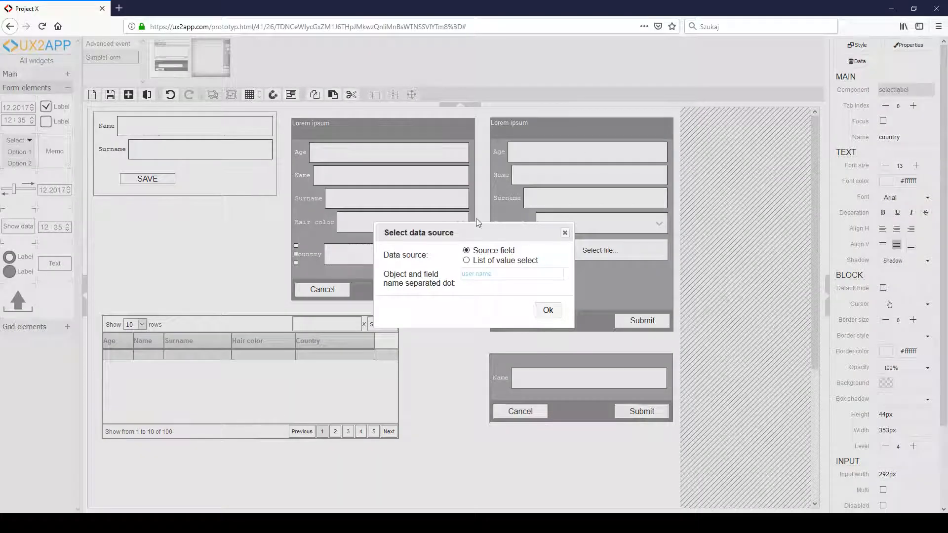
left_click(487, 272)
type("country.name")
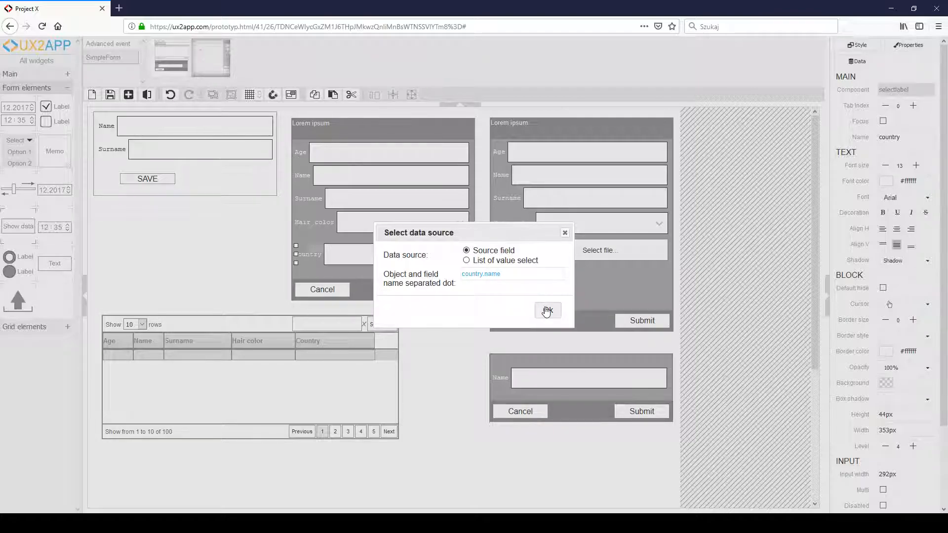
left_click(547, 310)
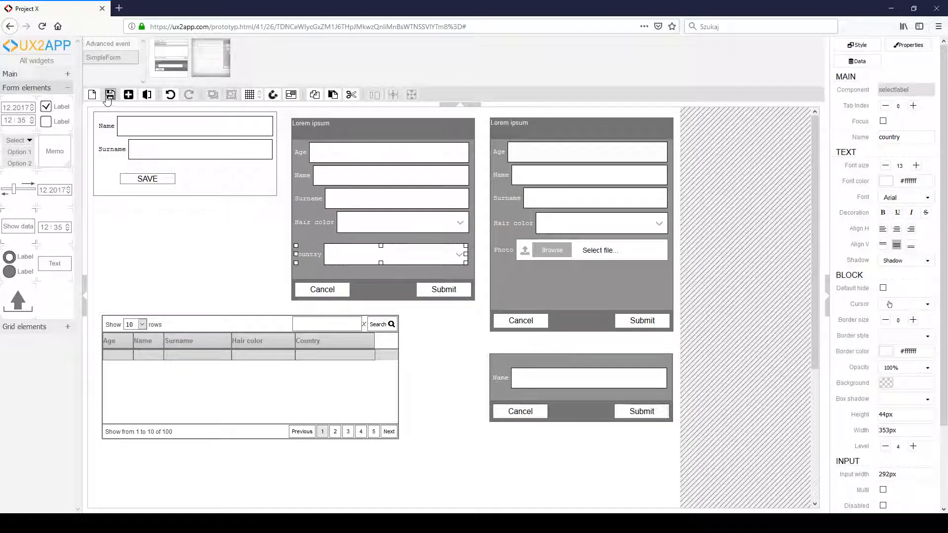
left_click(110, 94)
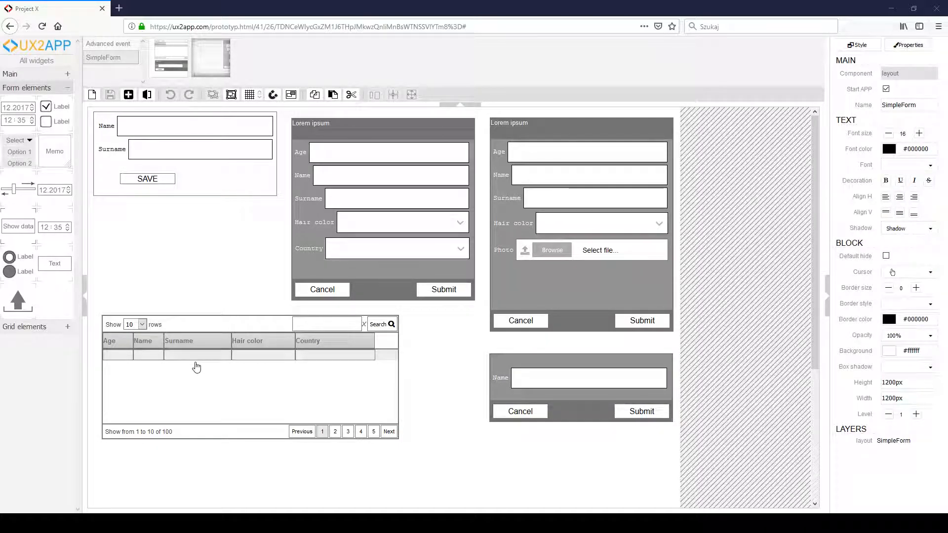
- Reopen the Country select field's data source settings and enter country.name as the source field
left_click(315, 250)
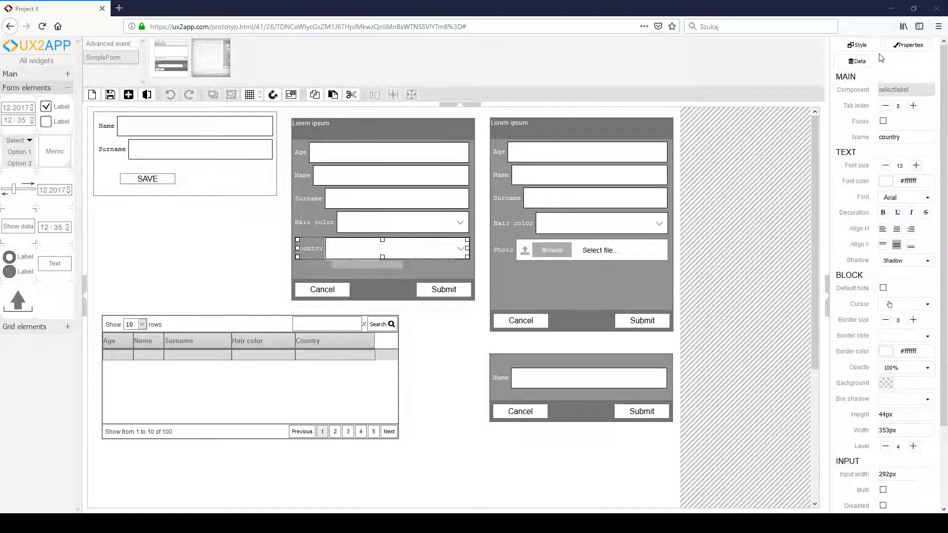
left_click(859, 62)
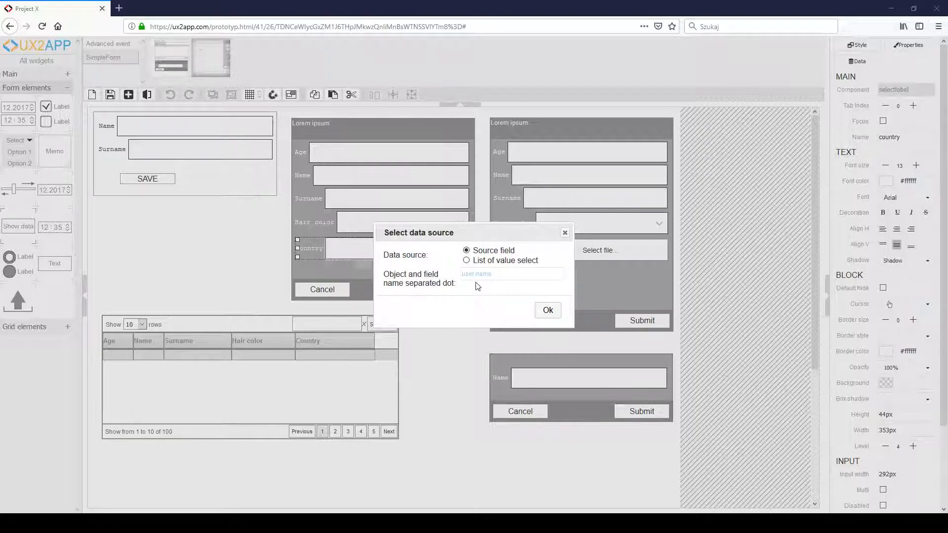
left_click(500, 272)
type("country.name")
- Try a list of values as the Country data source, entering countries such as USA and Niemcy on separate lines
left_click(466, 260)
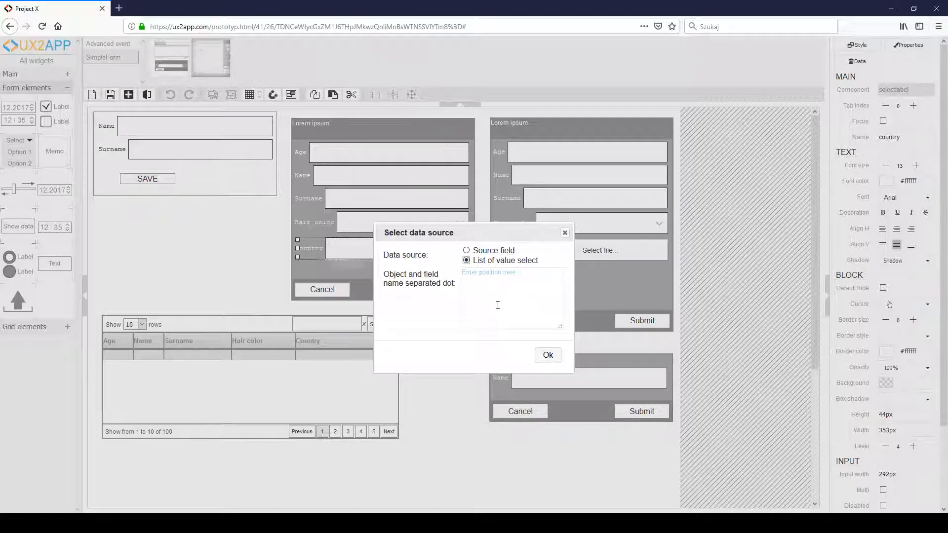
type("USA")
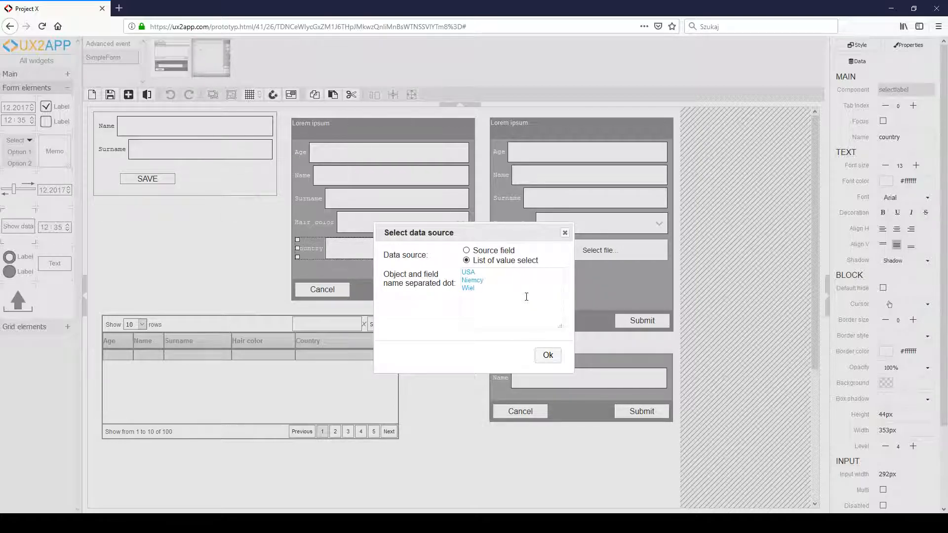
type("Brytania")
- Switch the Country data source back to the source field country.name, confirm it, and save the layout
left_click(466, 250)
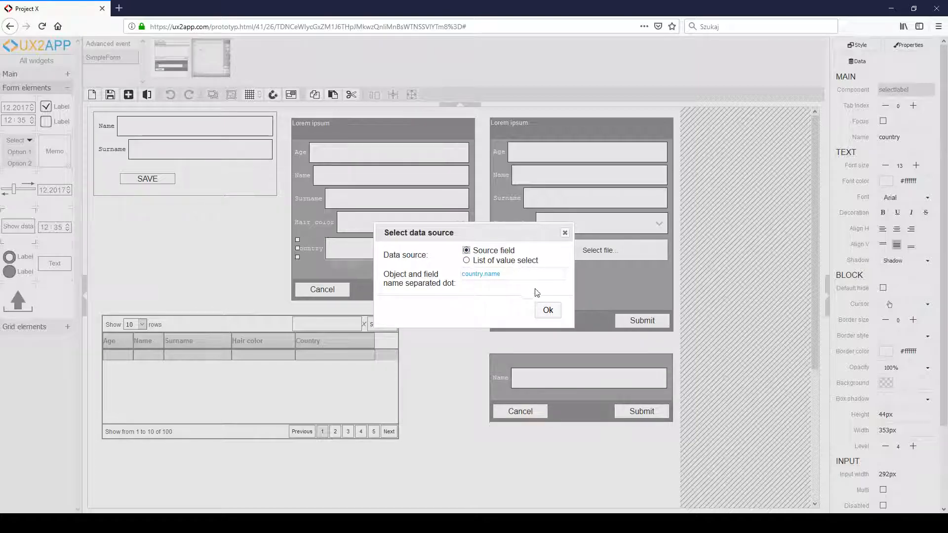
left_click(548, 311)
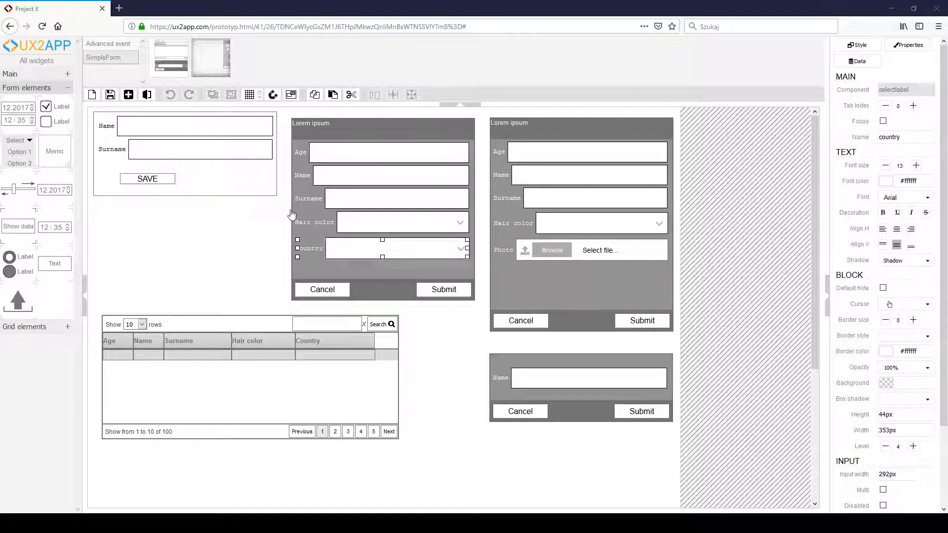
left_click(110, 95)
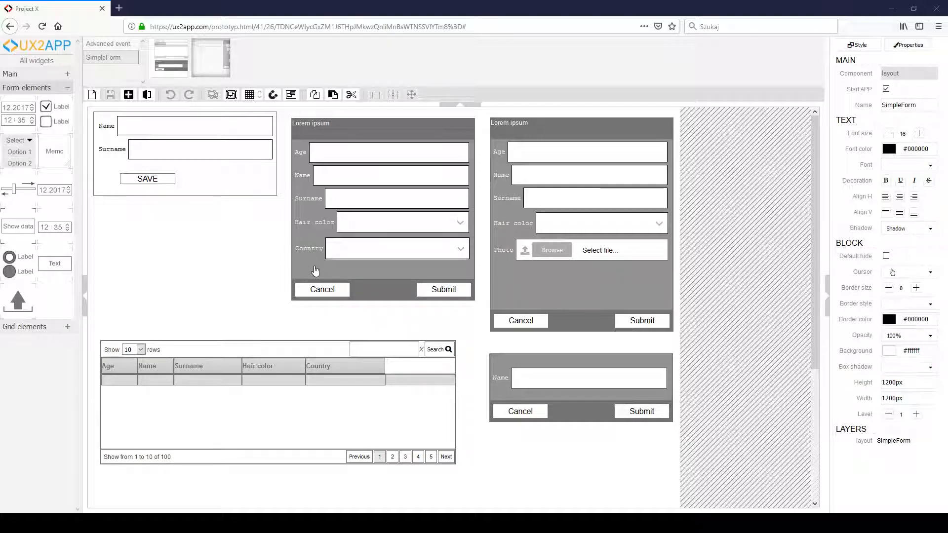
- Lengthen the middle form slightly and add a labelled text field below Country
left_click(365, 291)
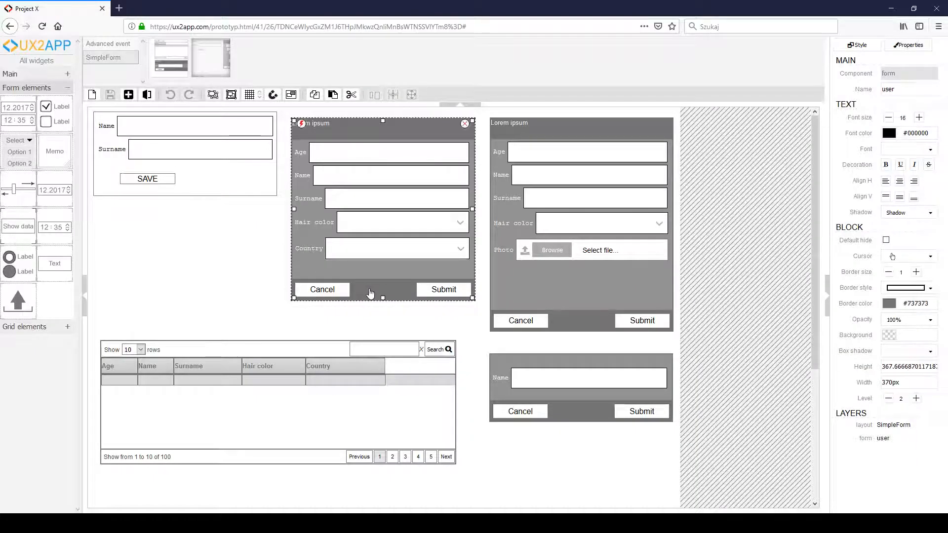
left_click_drag(383, 300, 383, 318)
left_click_drag(55, 263, 321, 282)
left_click(321, 282)
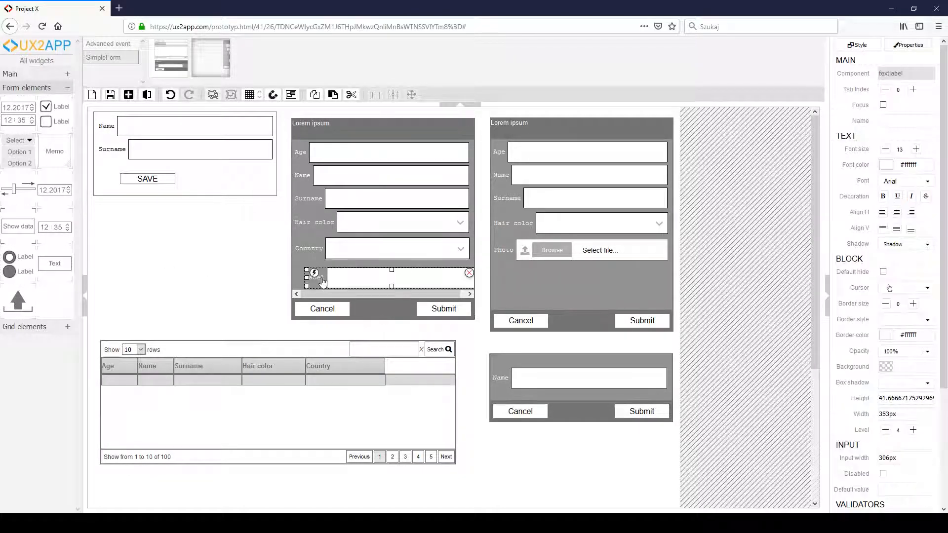
- Name the new text field address.street, replace its default label with a street label, and save the layout
left_click(900, 126)
type("address.st")
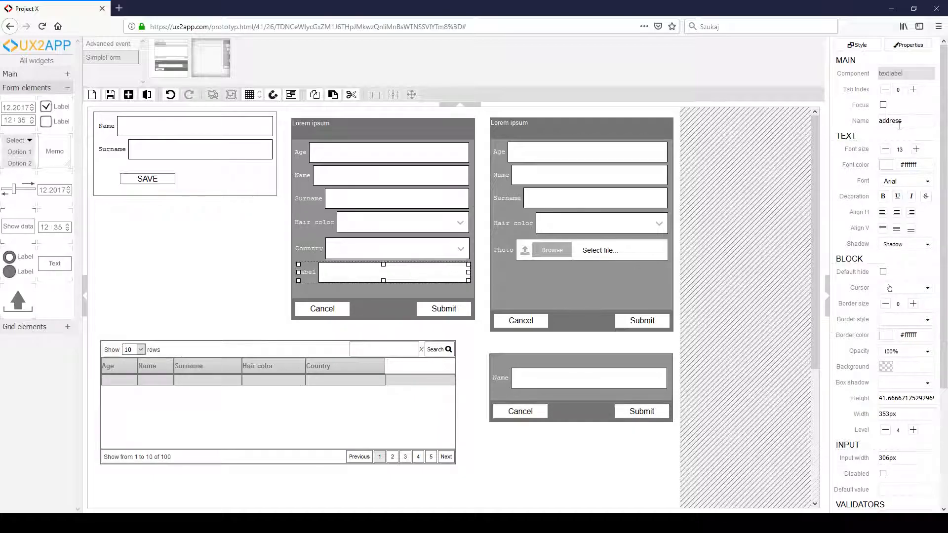
type("reet")
mouse_move(316, 274)
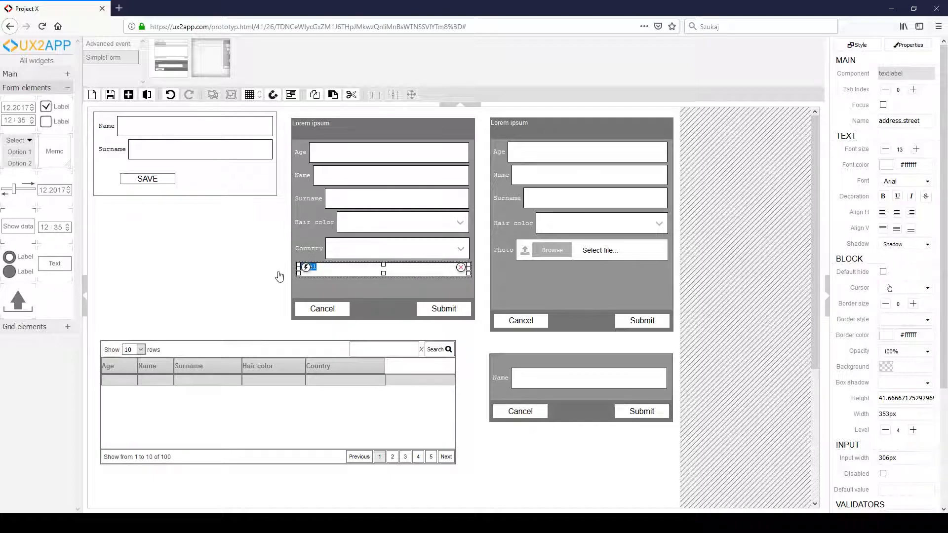
type("Stre")
key("Return")
left_click(110, 95)
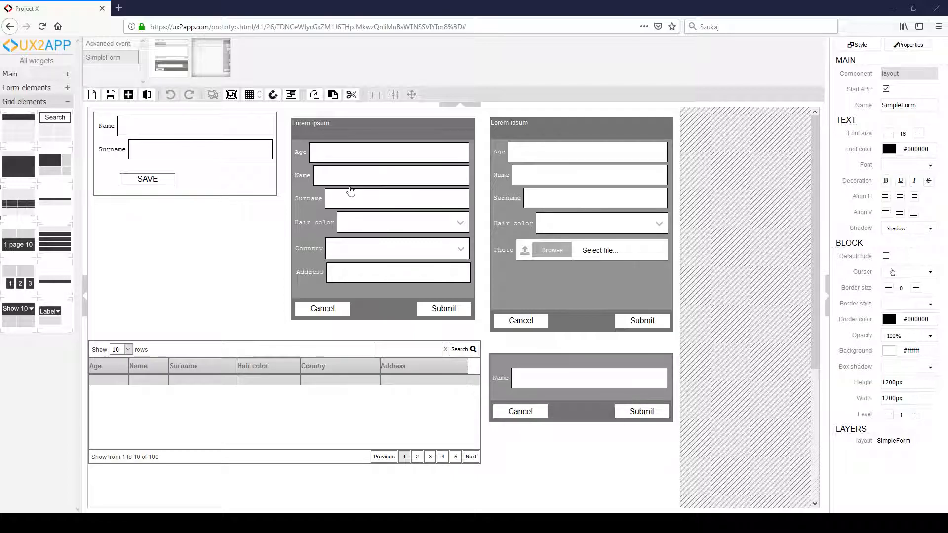
- Set the default value of the middle form's Name field to Name
left_click(370, 180)
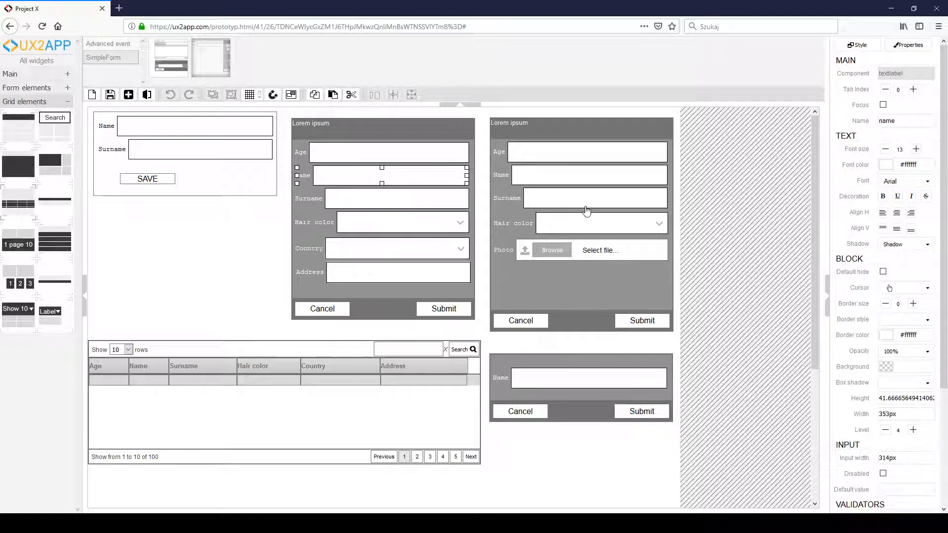
scroll(849, 352, "down", 3)
scroll(849, 352, "down", 2)
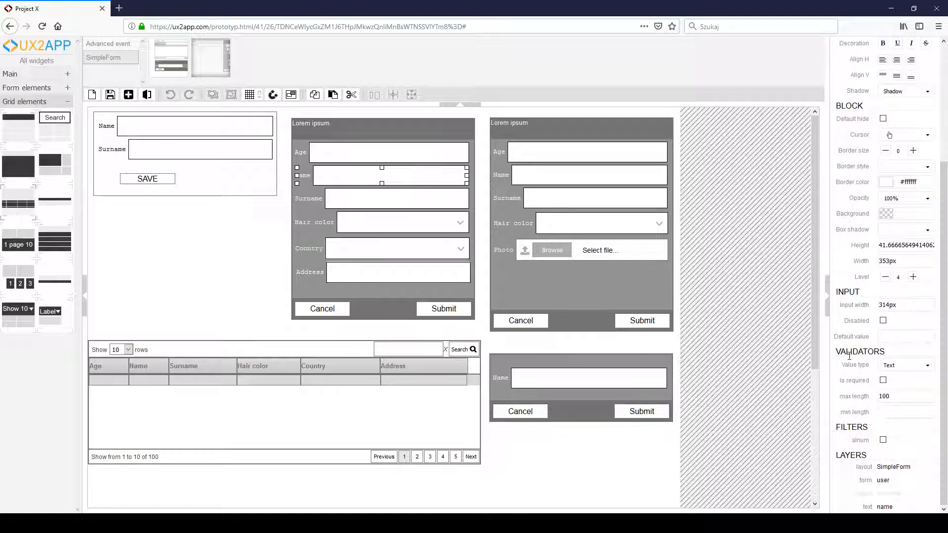
scroll(862, 354, "up", 1)
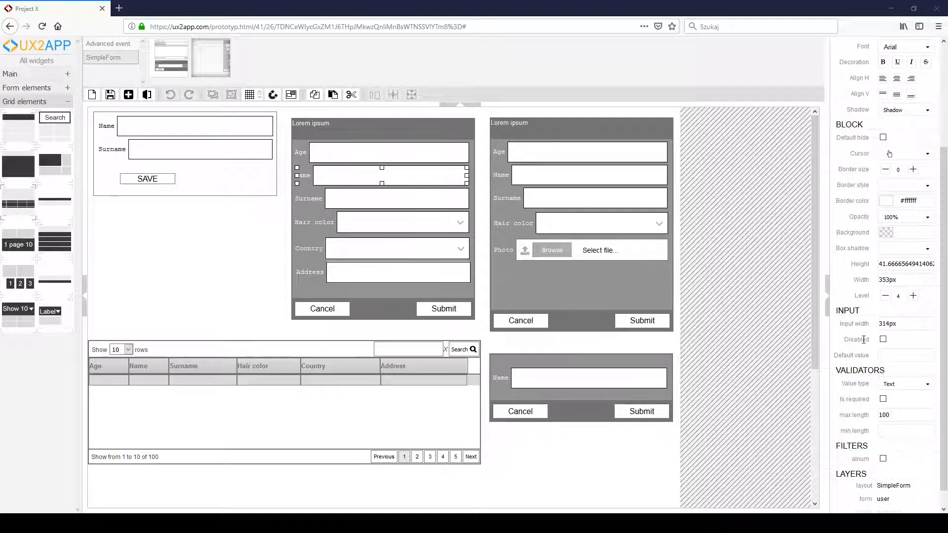
left_click_drag(879, 323, 899, 323)
left_click(898, 323)
left_click(884, 339)
type("Name")
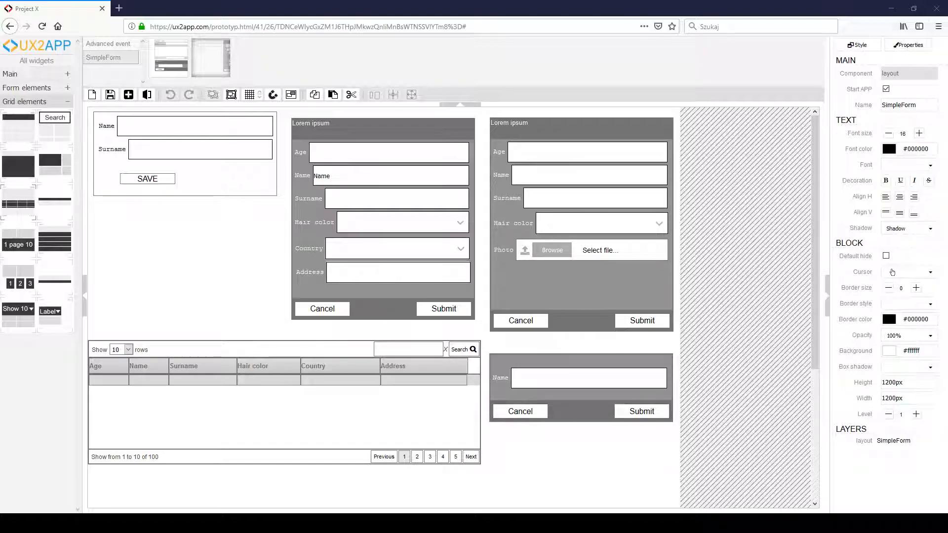
- Inspect the Hair color field's properties, try the Real value type on the Address field, and return it to Text
left_click(328, 225)
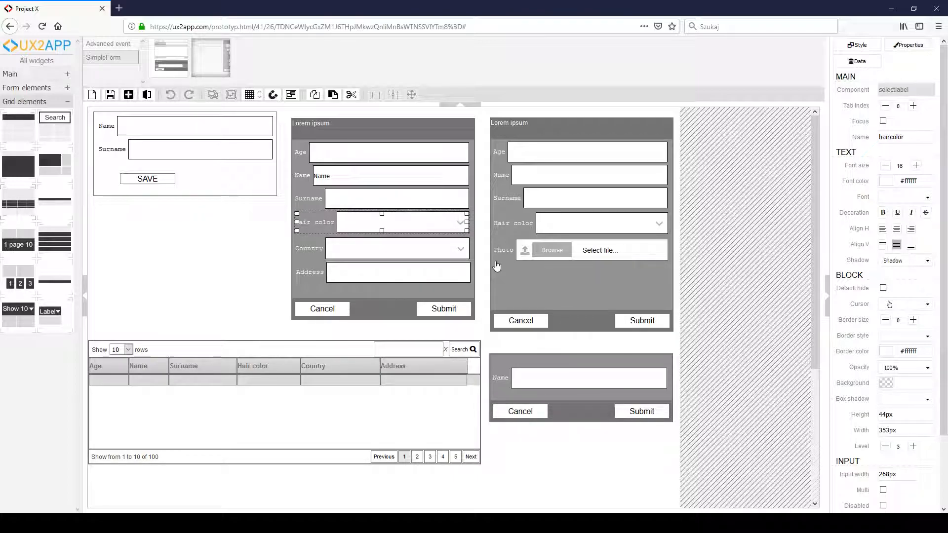
scroll(887, 411, "down", 3)
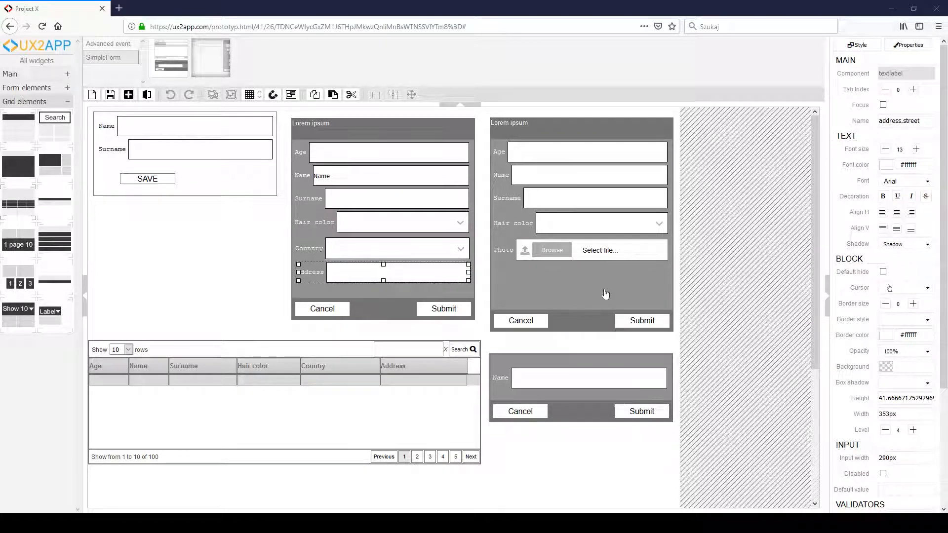
scroll(857, 362, "down", 5)
scroll(857, 362, "down", 1)
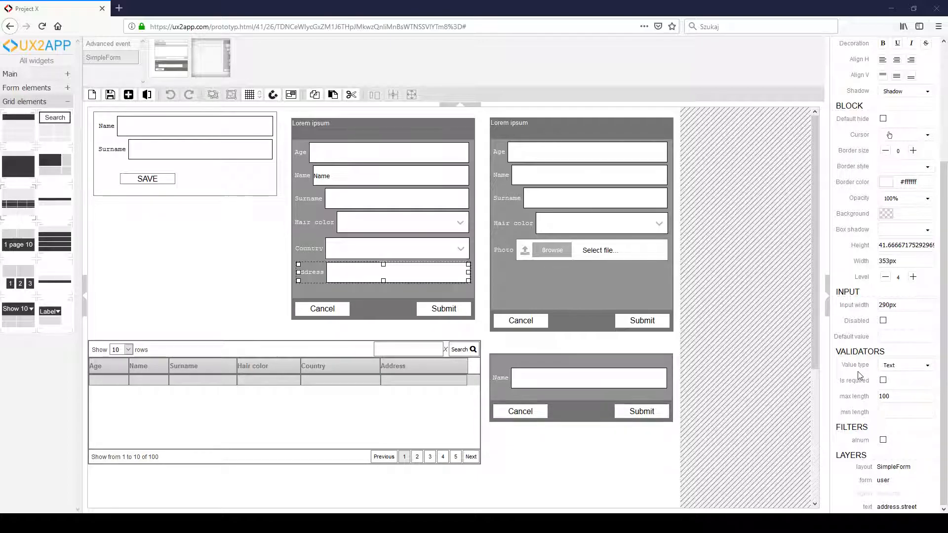
left_click(893, 366)
left_click(889, 420)
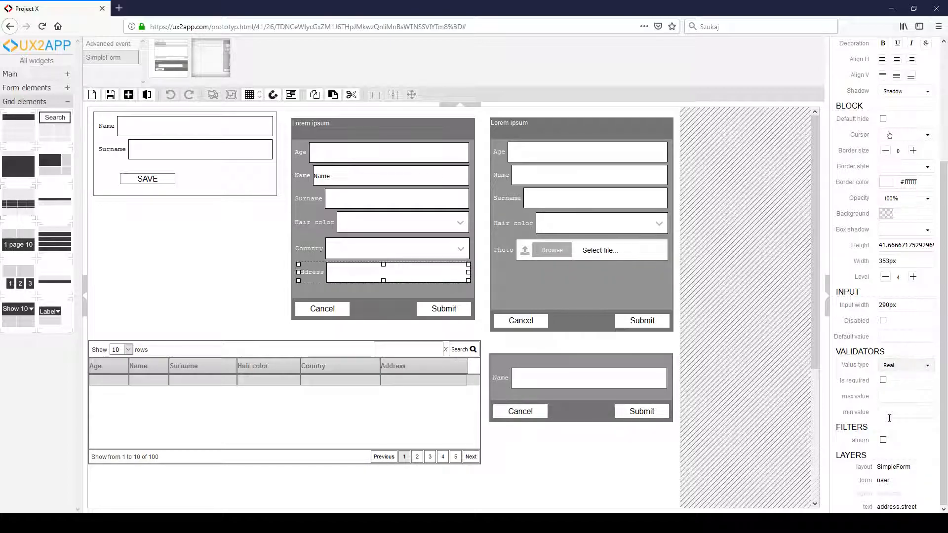
left_click(892, 365)
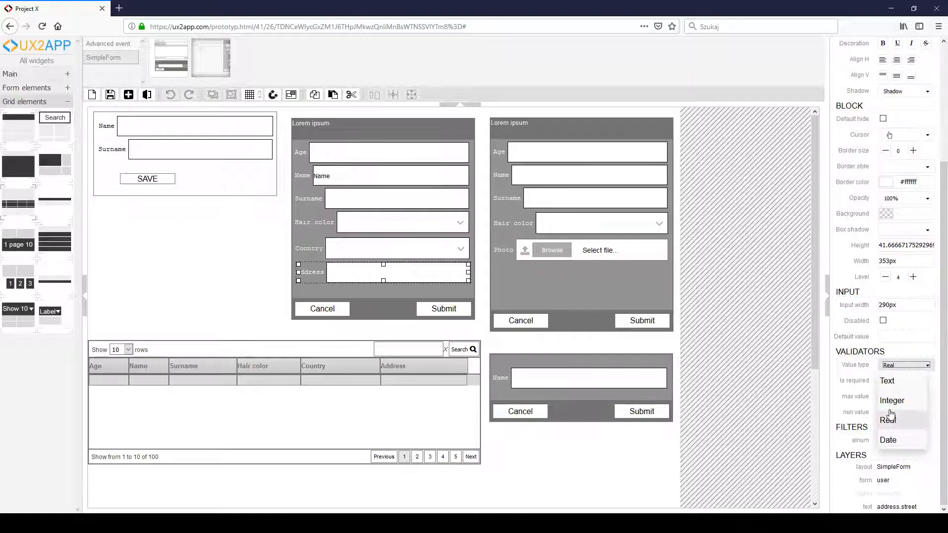
left_click(887, 381)
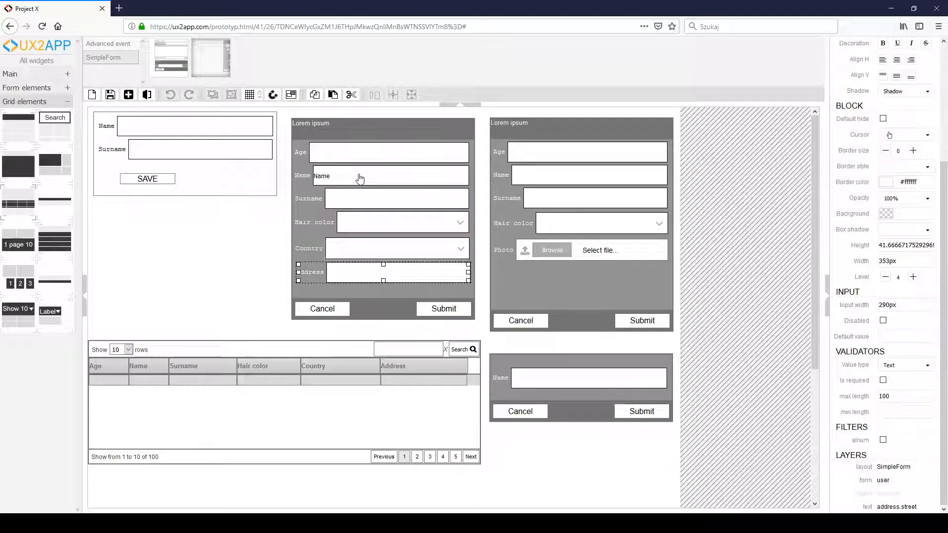
- Set a minimum length of 3 for the middle form's Name and Surname fields and save the layout
left_click(375, 180)
scroll(907, 412, "down", 5)
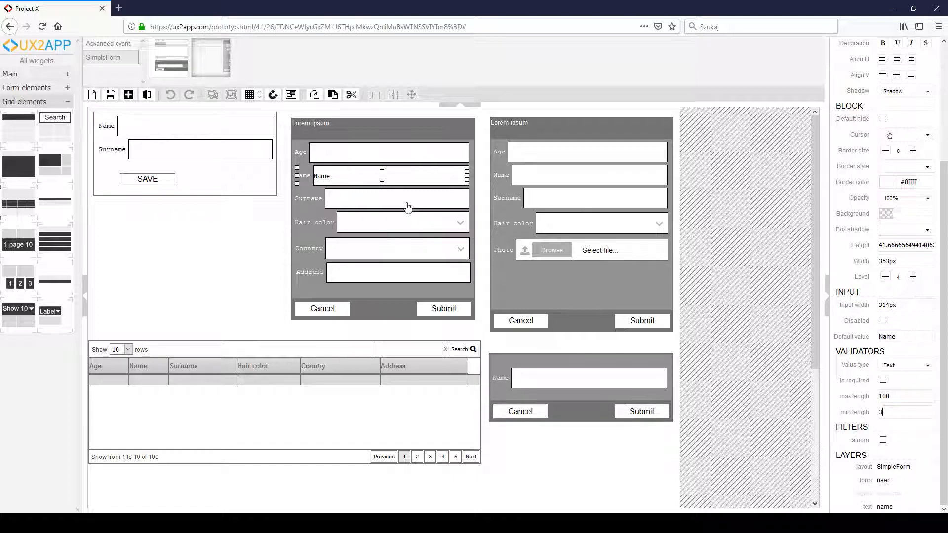
left_click(407, 200)
scroll(891, 395, "down", 5)
left_click(891, 412)
type("3")
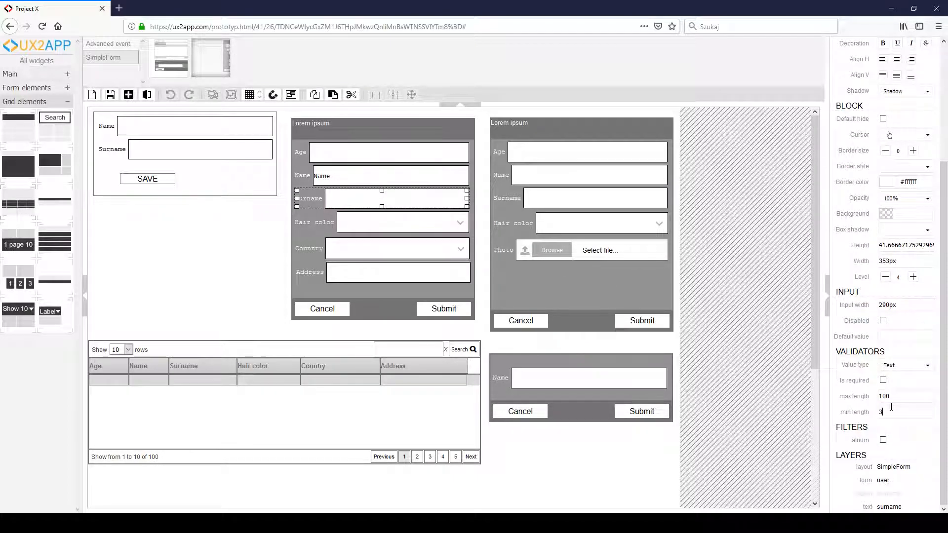
left_click(112, 98)
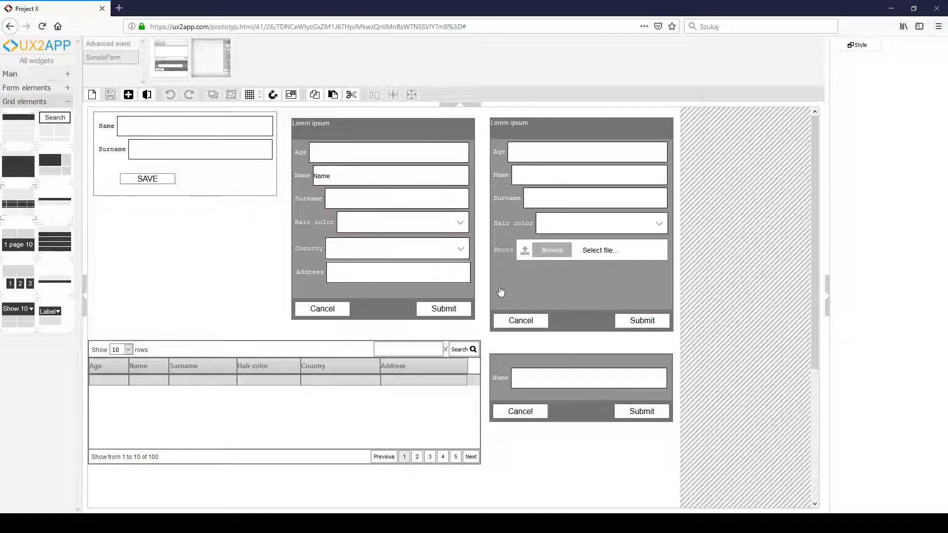
- Restrict the middle form's Age field to integers with maximum value 85 and minimum value 18, and save the layout
left_click(325, 155)
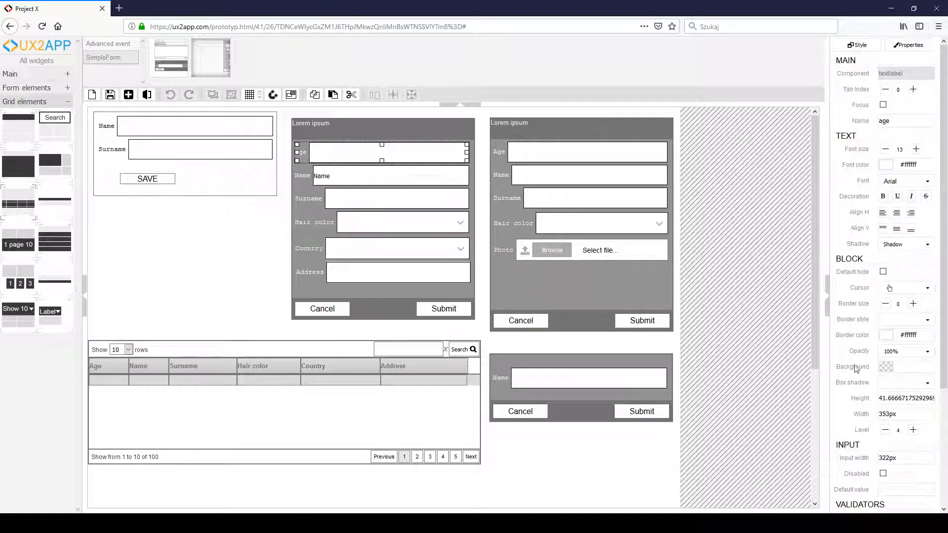
scroll(870, 392, "down", 5)
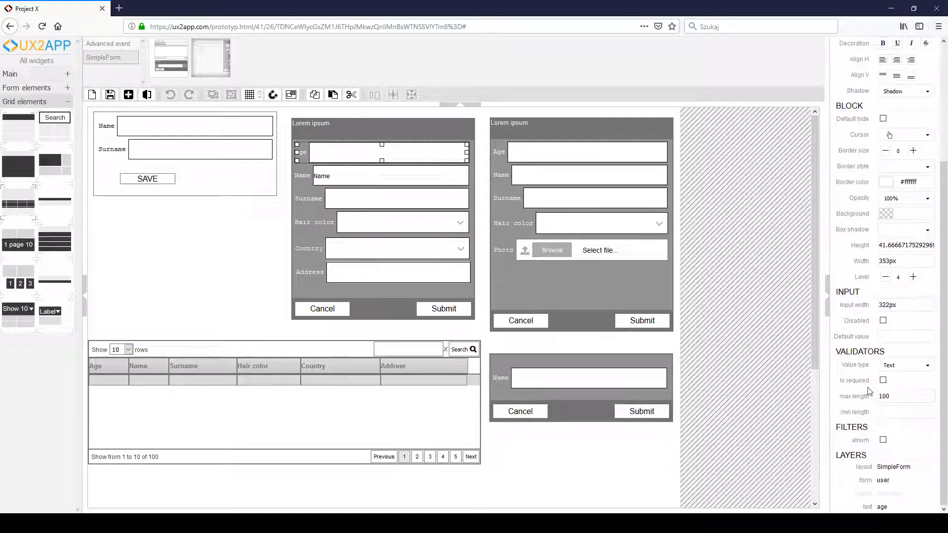
left_click(891, 366)
left_click(904, 402)
left_click(901, 397)
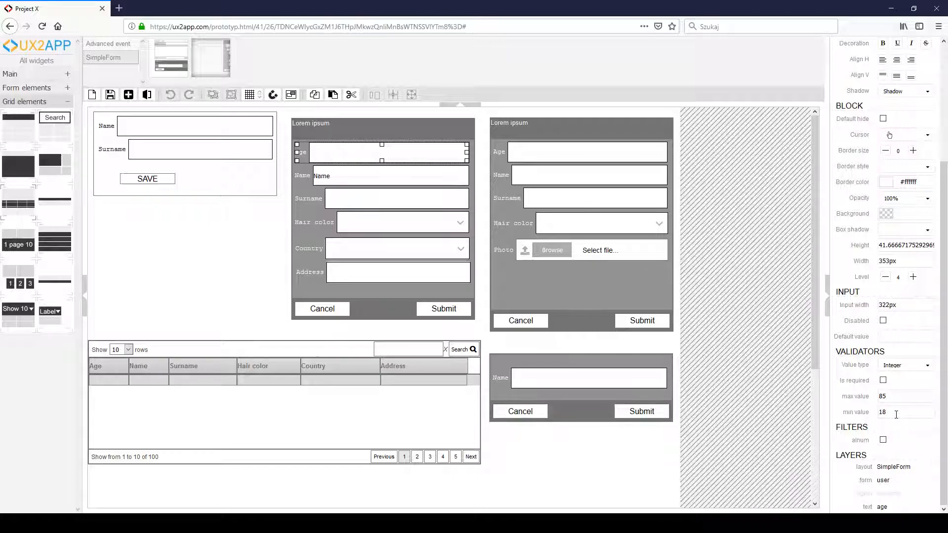
left_click(112, 97)
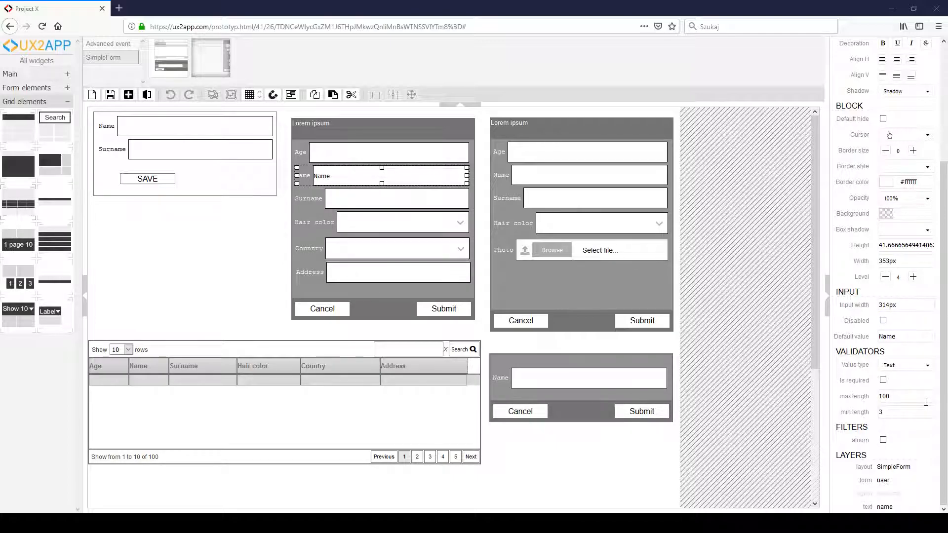
- Toggle the alnum filter on the Name field, enable it on the Age field, and save the layout
left_click(883, 441)
left_click(883, 440)
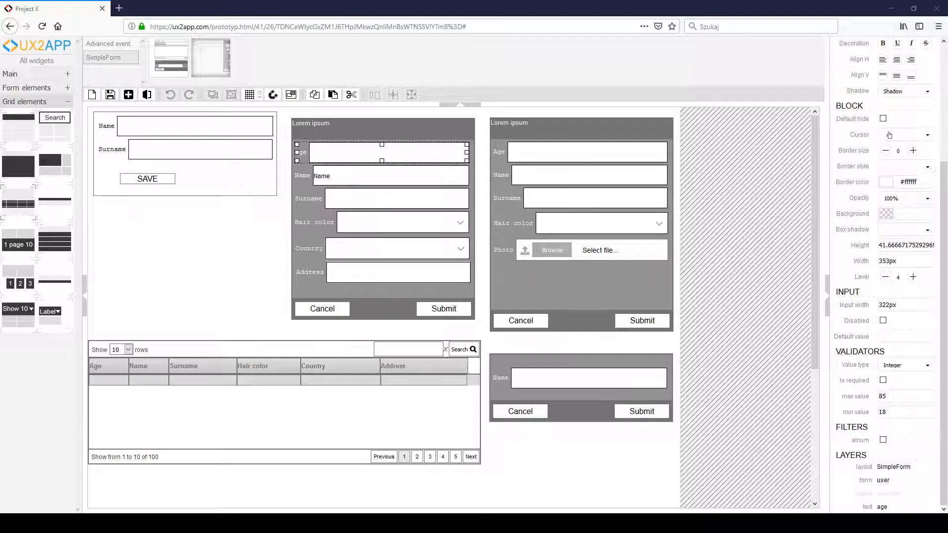
left_click(883, 440)
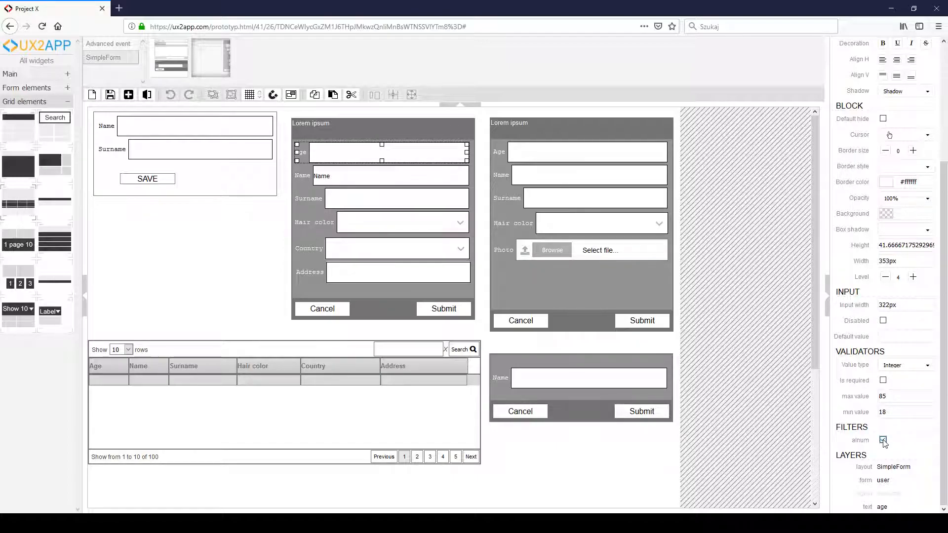
left_click(110, 95)
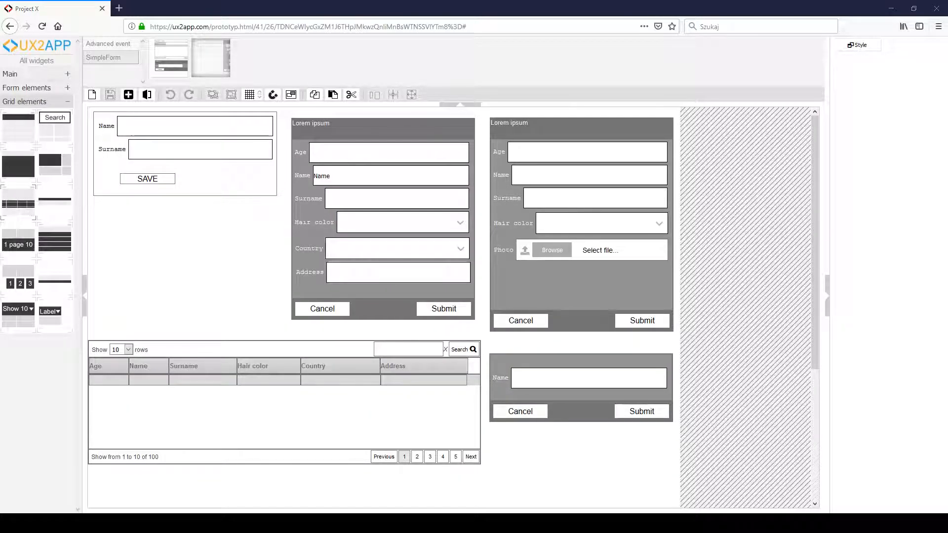
- Change the label of the middle form's Submit button to Save
left_click(437, 312)
double_click(440, 311)
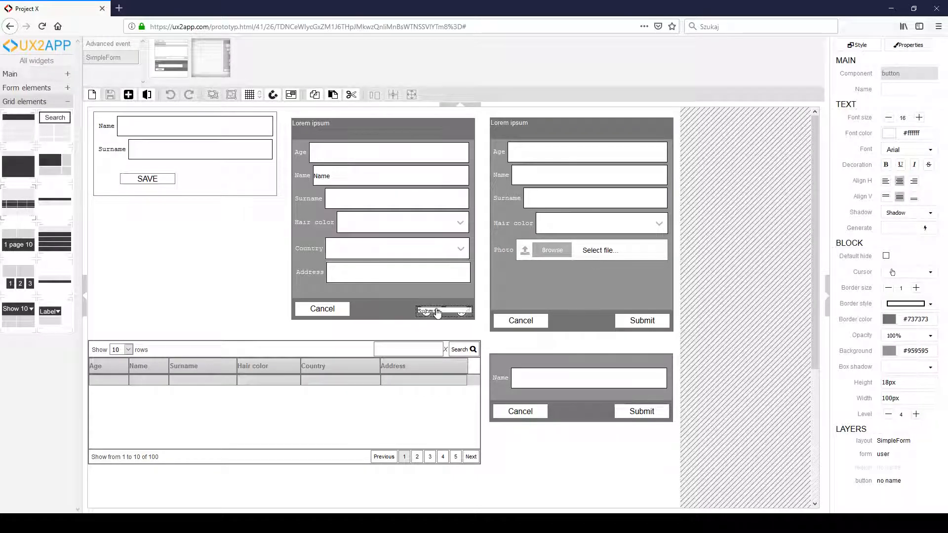
key("BackSpace")
type("Save")
left_click(444, 300)
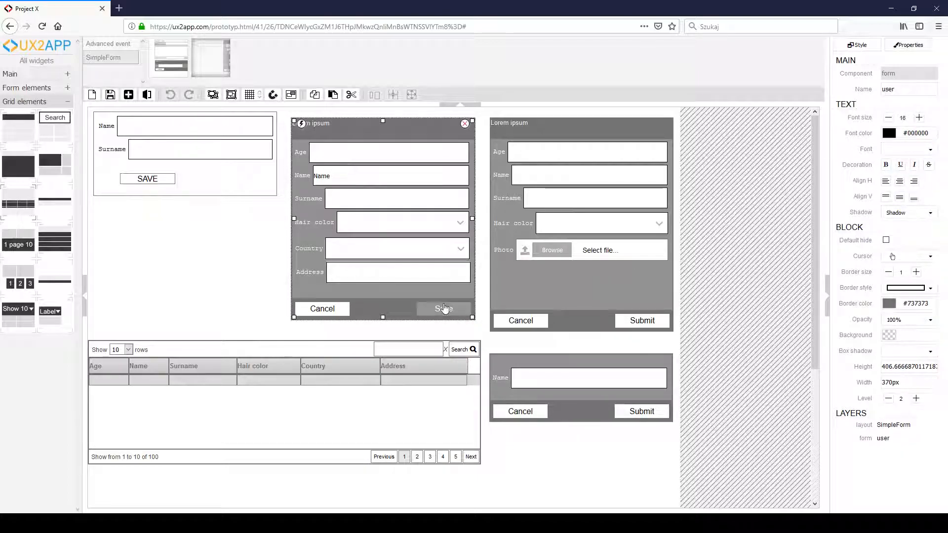
- Add a click event to the Save button that runs save form (what) on the user form
left_click(444, 309)
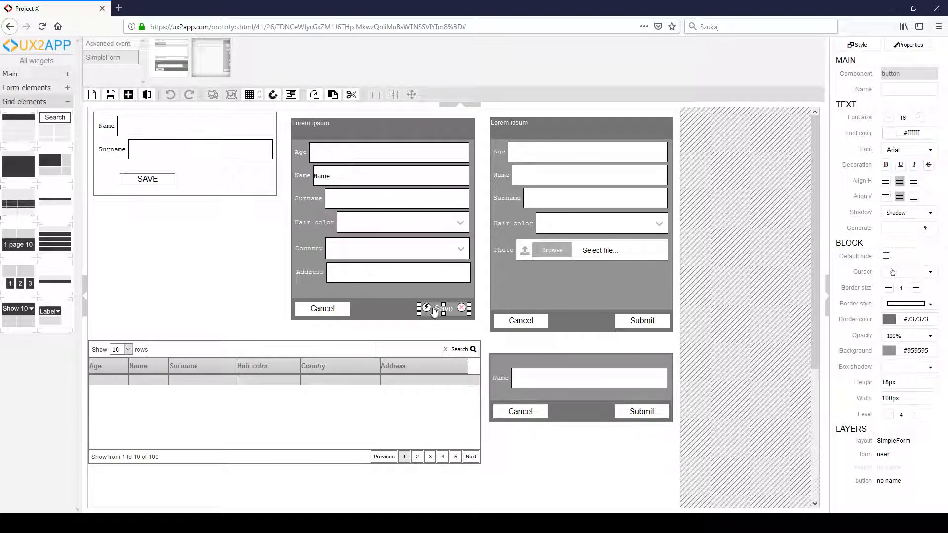
left_click(426, 308)
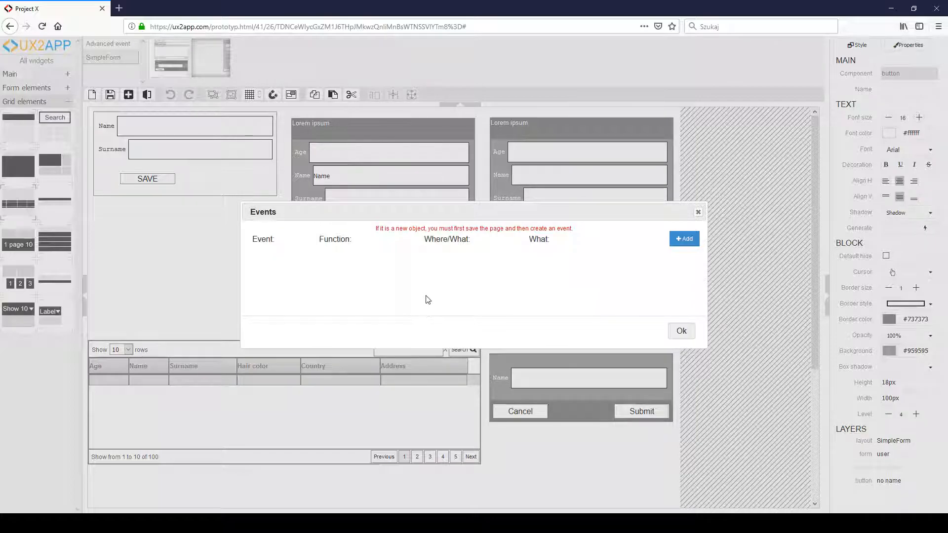
left_click(684, 238)
left_click(312, 256)
left_click(277, 270)
left_click(371, 256)
left_click(356, 294)
left_click(457, 257)
left_click(444, 270)
- Add a success event with a function and target under the Save button's click event, confirm the events, and save the layout
left_click(692, 297)
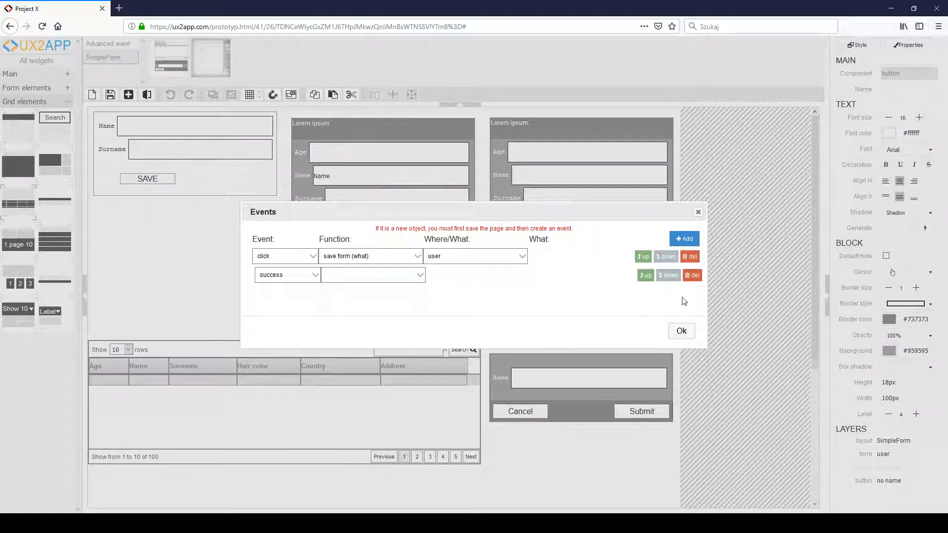
left_click(400, 276)
left_click(349, 343)
left_click(447, 276)
left_click(448, 288)
left_click(680, 331)
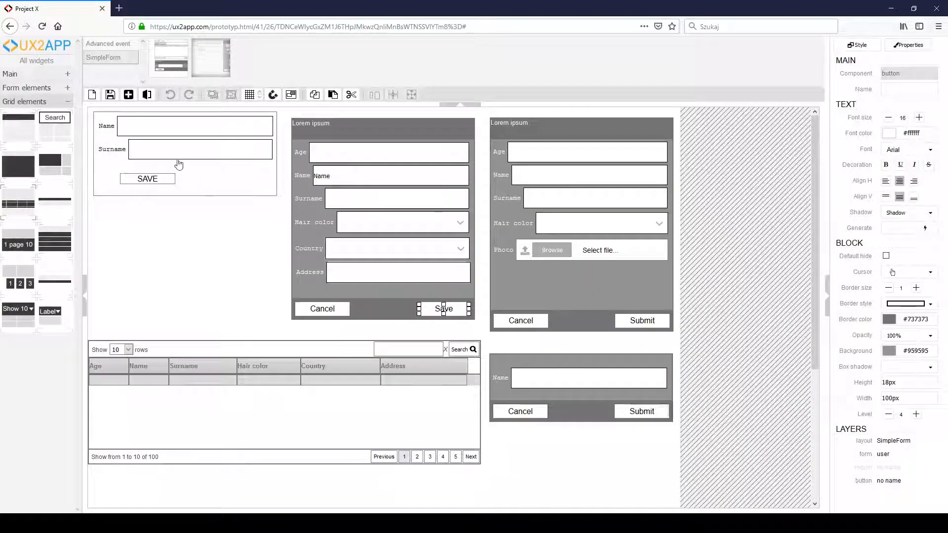
left_click(111, 96)
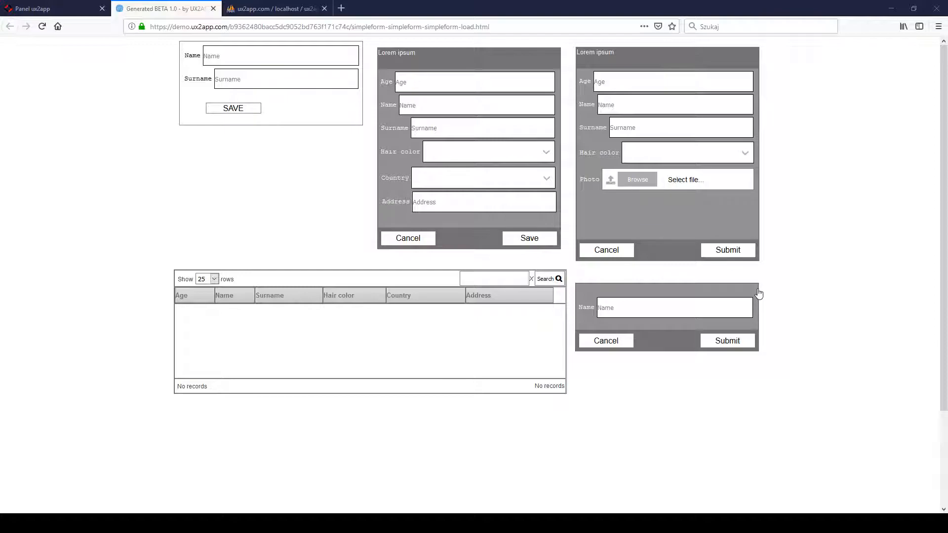
- Submit blond as a hair color through the small Name form on the generated page
left_click(705, 307)
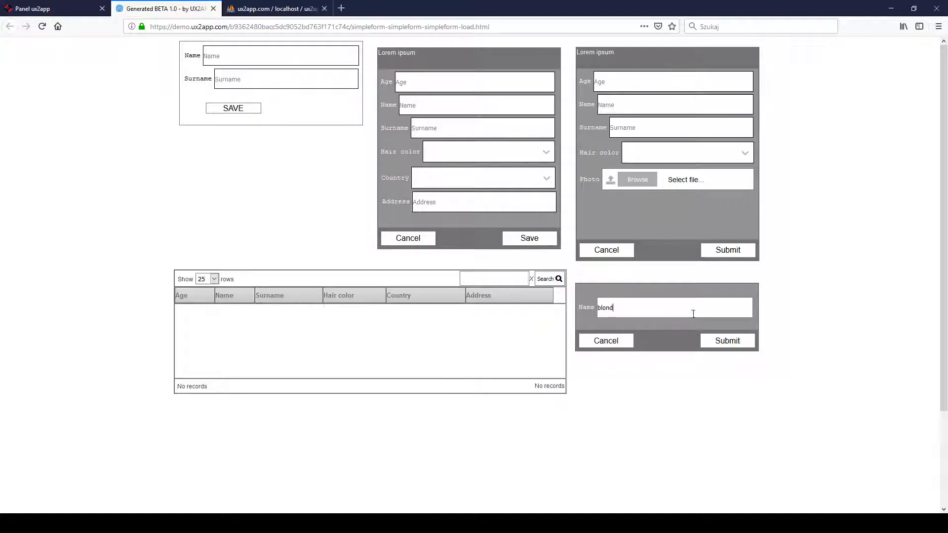
left_click(726, 341)
left_click(711, 343)
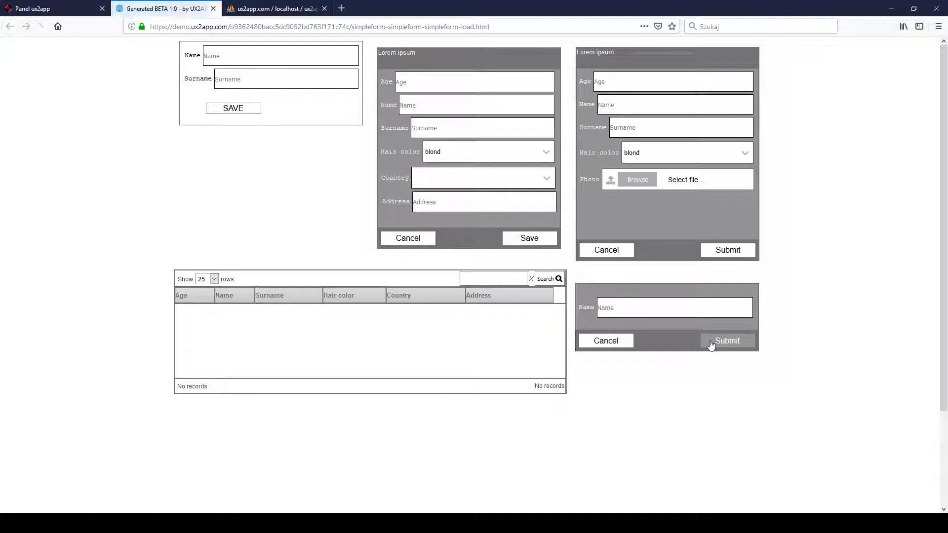
- Enter age 19 and a sample first name and surname in the middle form
left_click(485, 82)
type("19")
left_click(451, 111)
type("teedy")
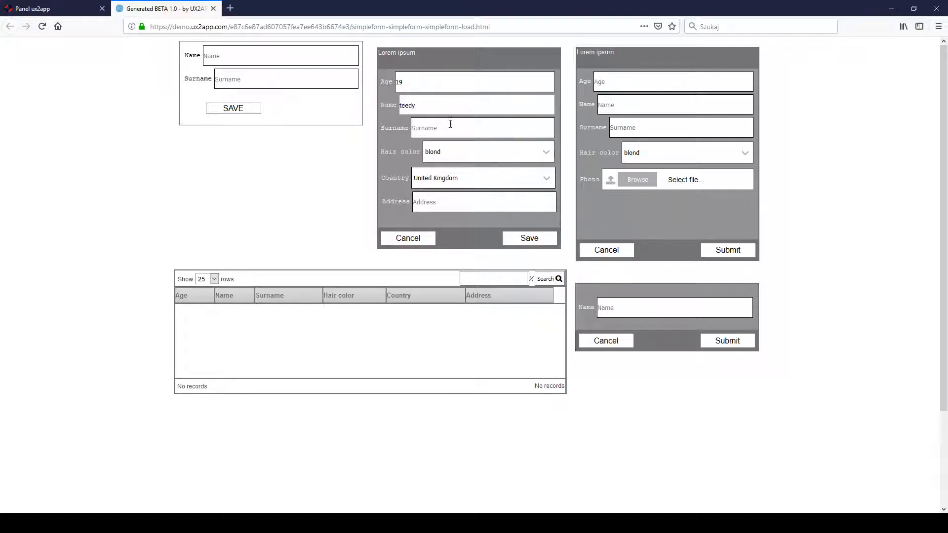
left_click(450, 127)
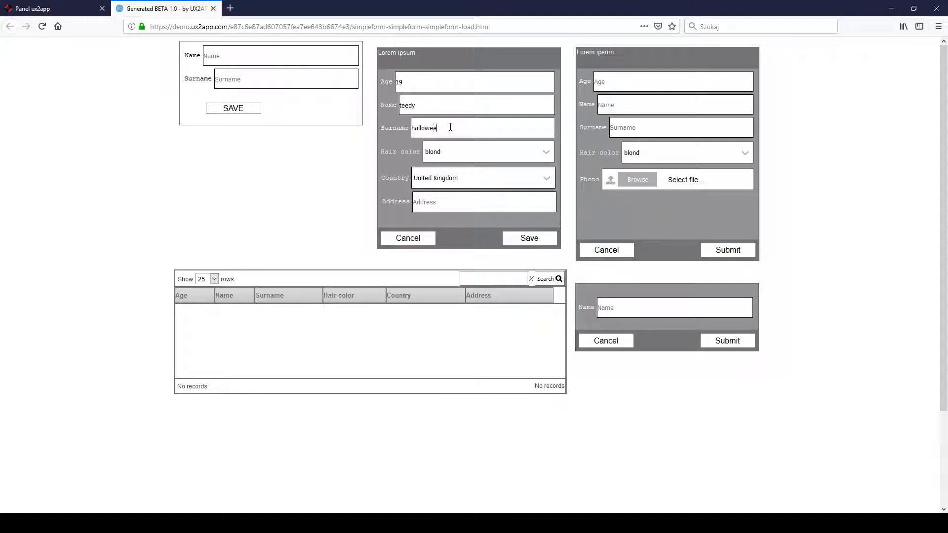
- Choose hair color szatyn and country Germany in the middle form, and save the user record
left_click(437, 155)
left_click(441, 176)
left_click(441, 180)
left_click(441, 216)
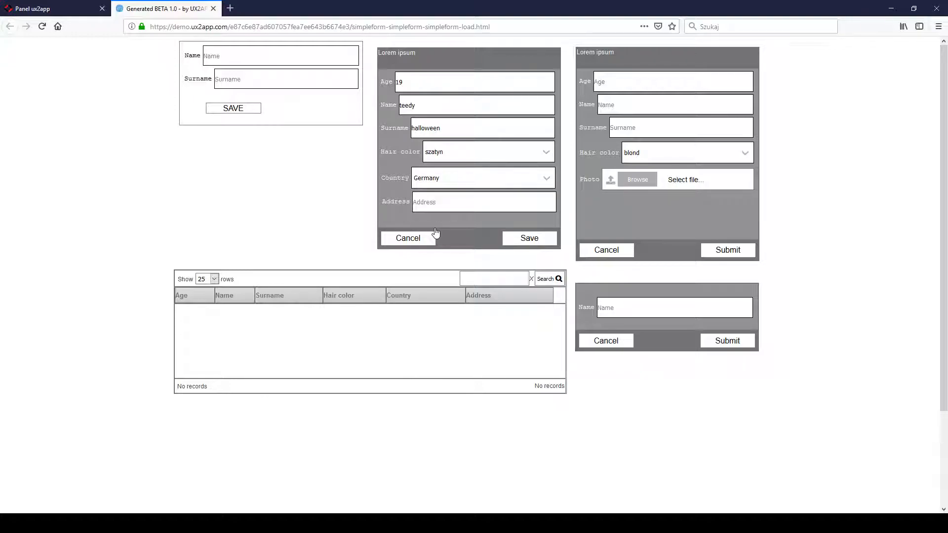
left_click(517, 240)
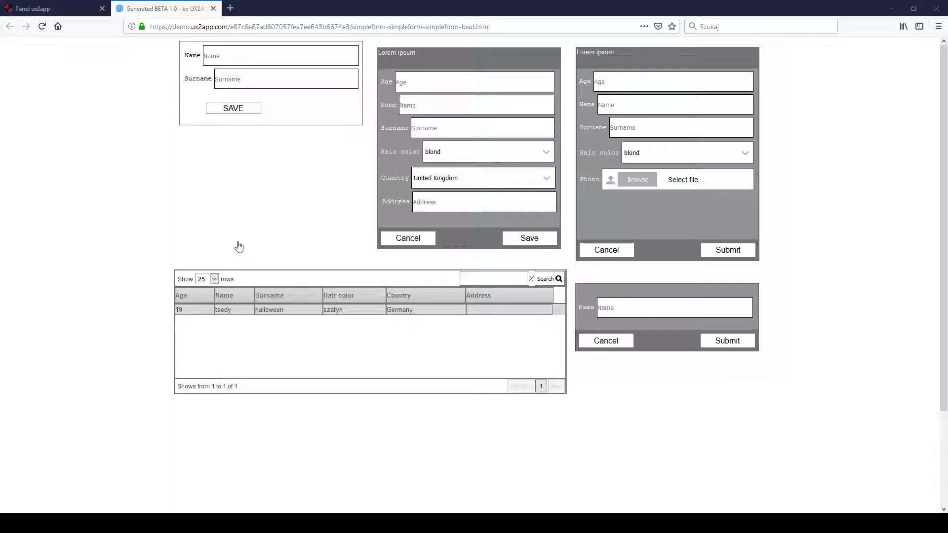
- Try to save the middle form with "te" as name and surname, and check the validation message on the Name field
left_click(433, 104)
type("te")
left_click(413, 129)
type("te")
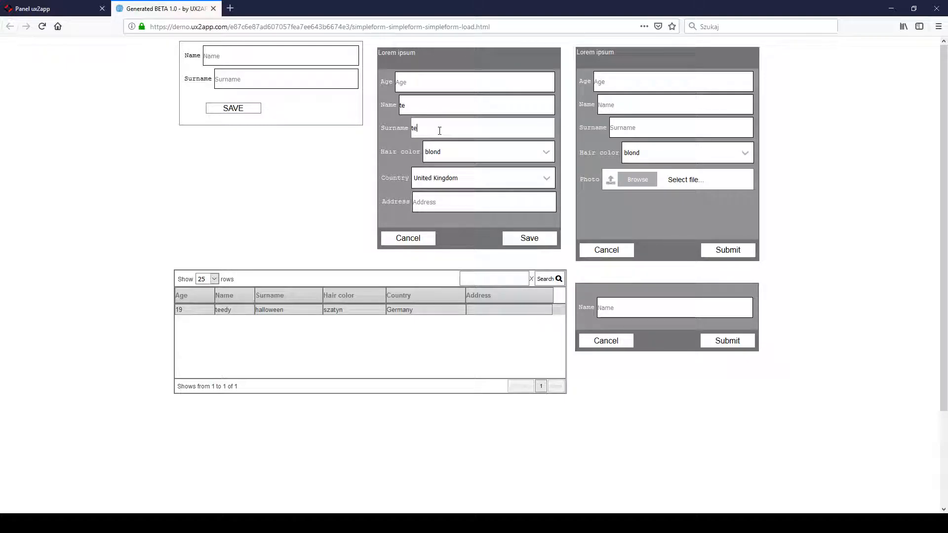
left_click(544, 237)
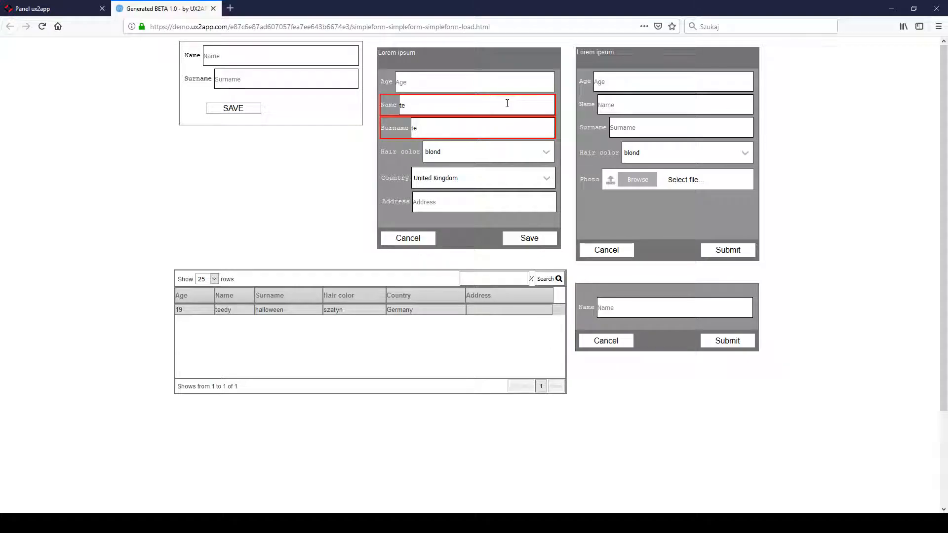
mouse_move(507, 104)
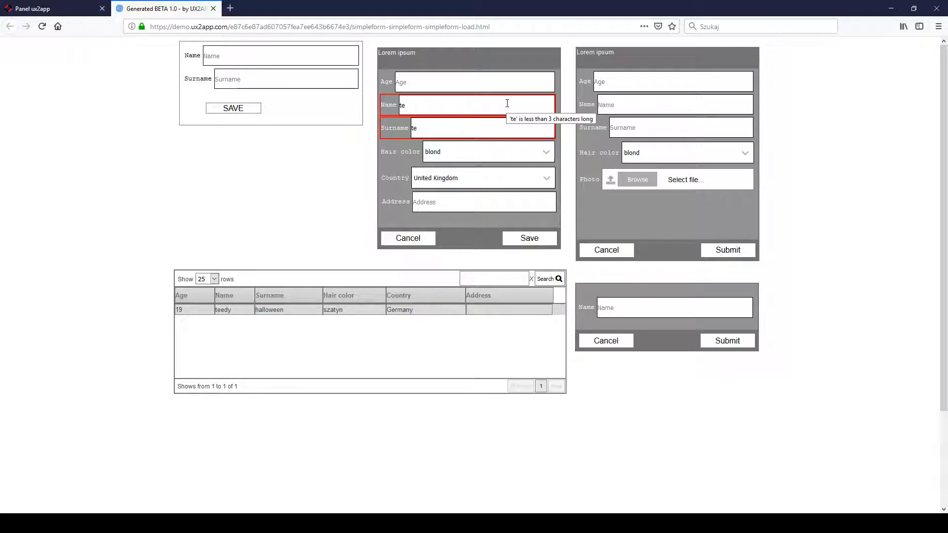
- Enter age 17, extend the name and surname to "teee", and try to save the middle form
left_click(492, 81)
type("17")
left_click(445, 112)
type("ee")
left_click(444, 127)
type("ee")
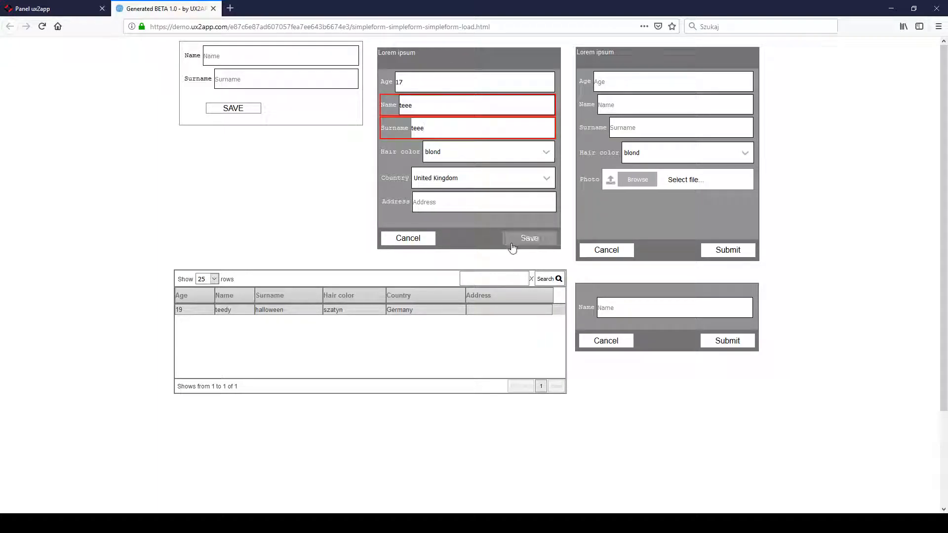
left_click(513, 242)
- Change the age to 86, try to save the middle form, and check the available countries
double_click(423, 79)
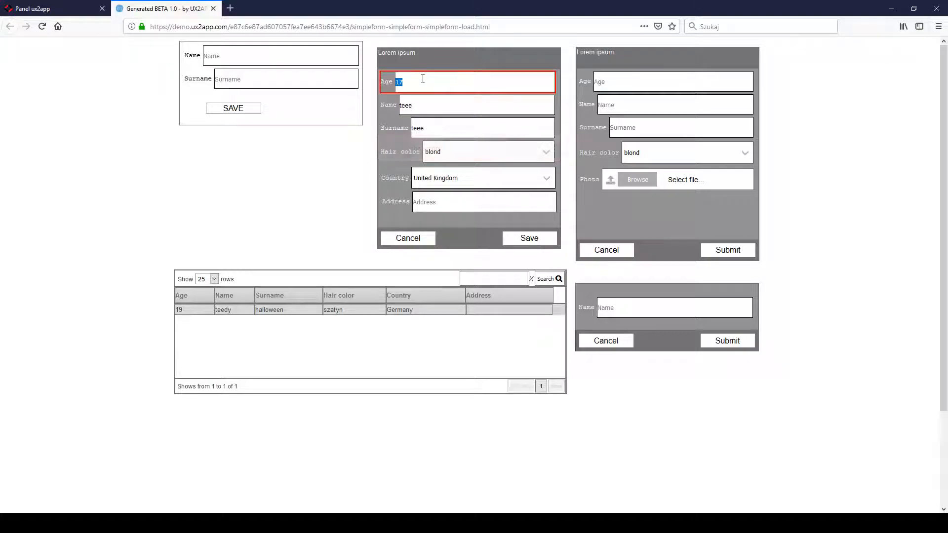
type("86")
left_click(512, 242)
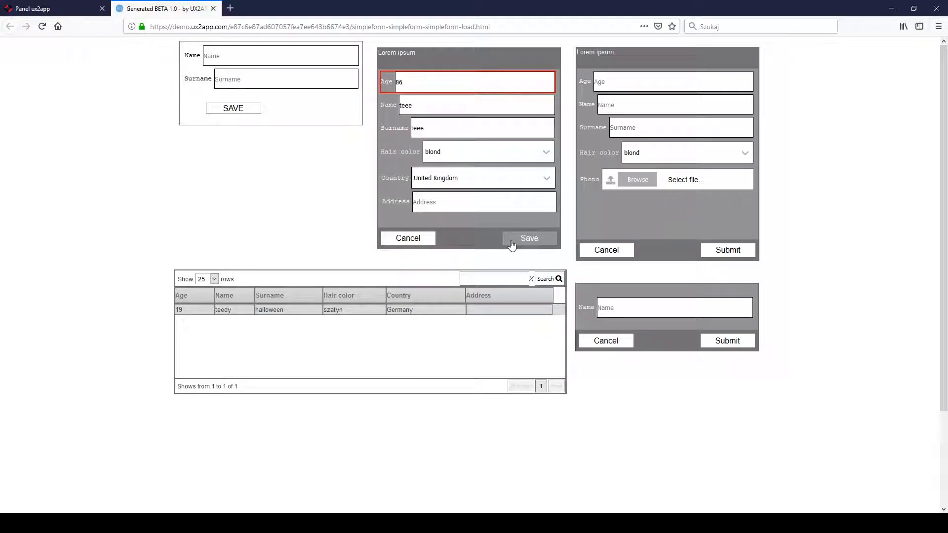
left_click(459, 187)
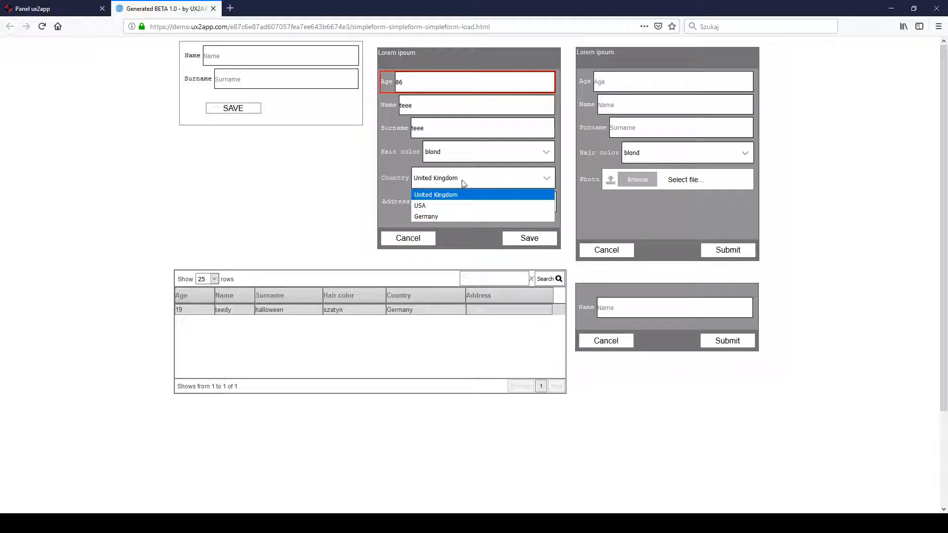
left_click(384, 190)
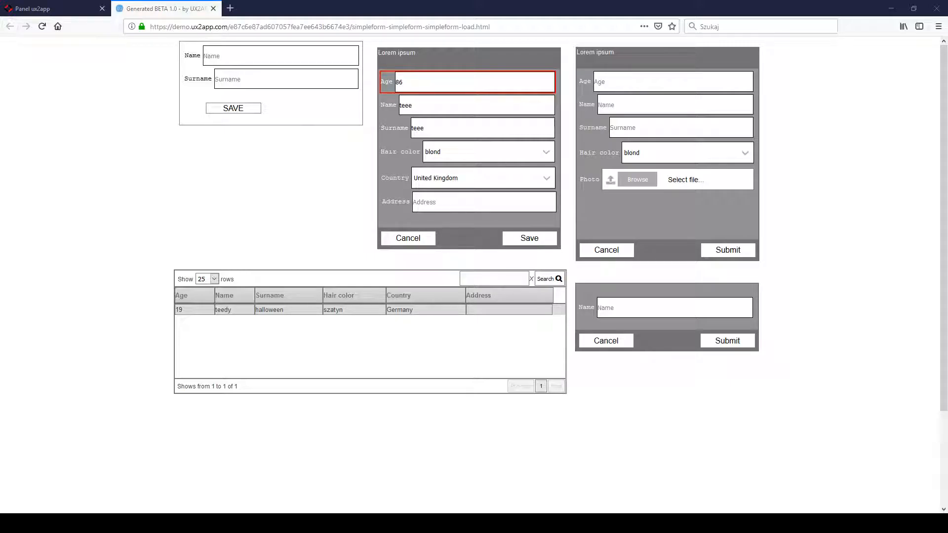
- Return to the SimpleForm layout editor and delete the Address header and its address.street field from the user grid
key("alt+Tab")
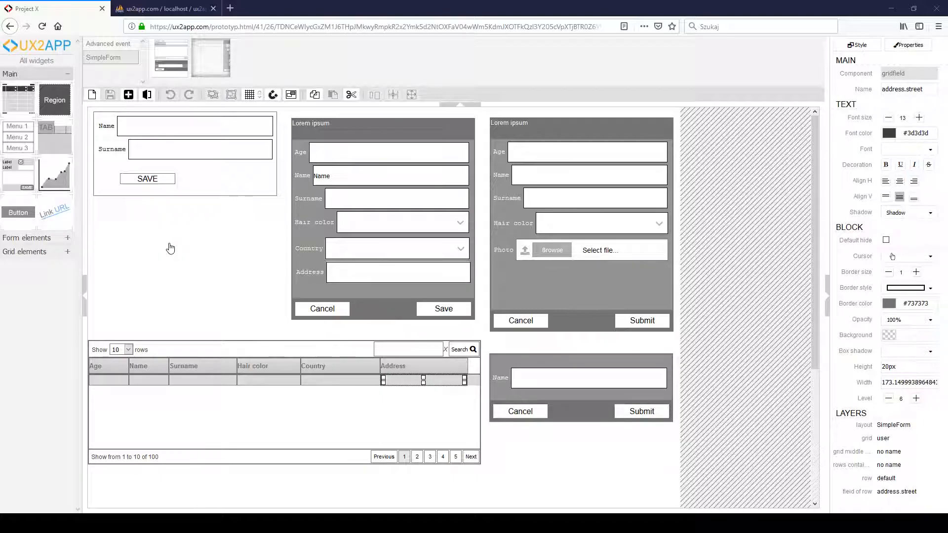
left_click(21, 238)
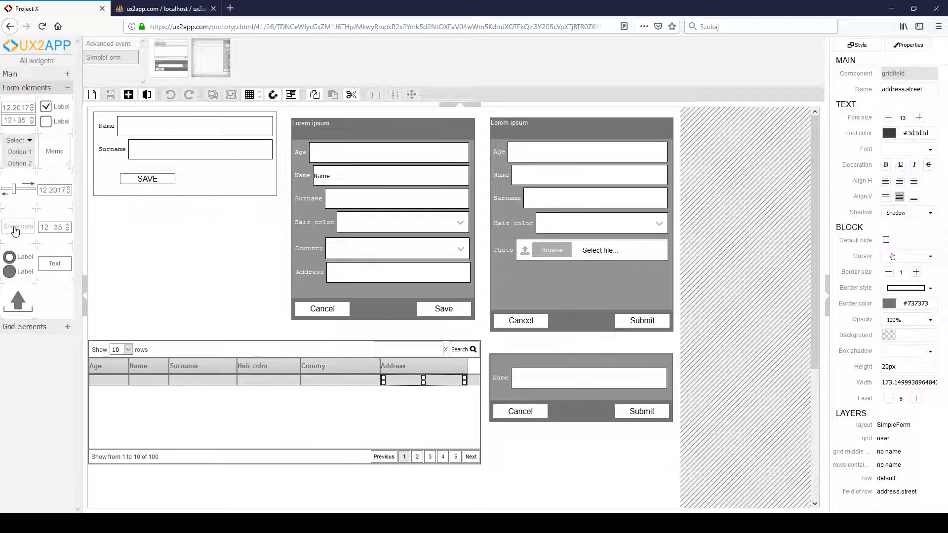
left_click(404, 371)
left_click(404, 380)
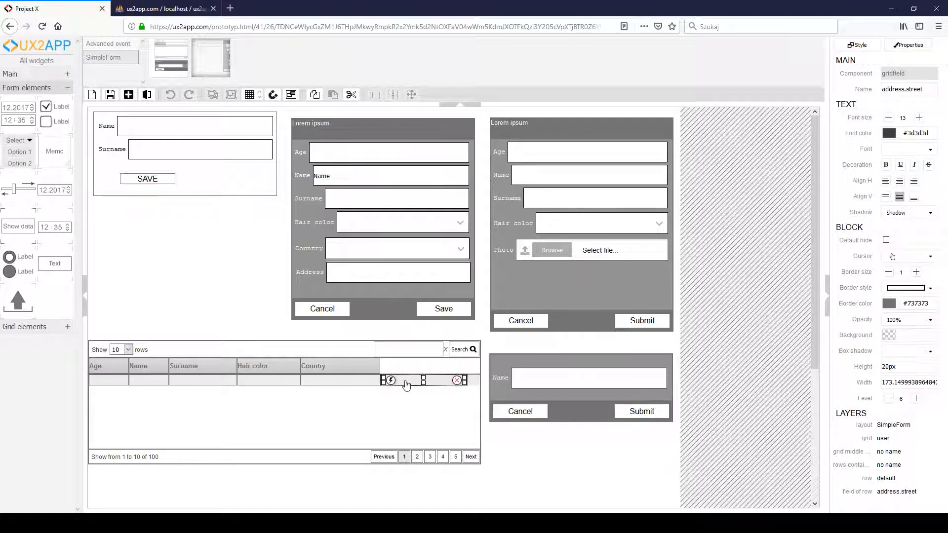
left_click(406, 384)
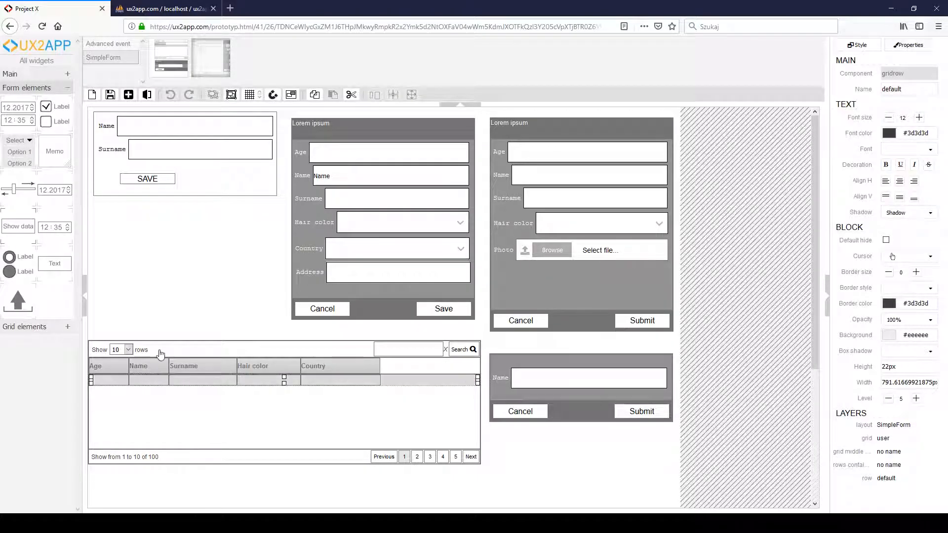
- Add a Show data field to the user grid's row after Country, name it address.street, and save the layout
left_click_drag(17, 231, 398, 384)
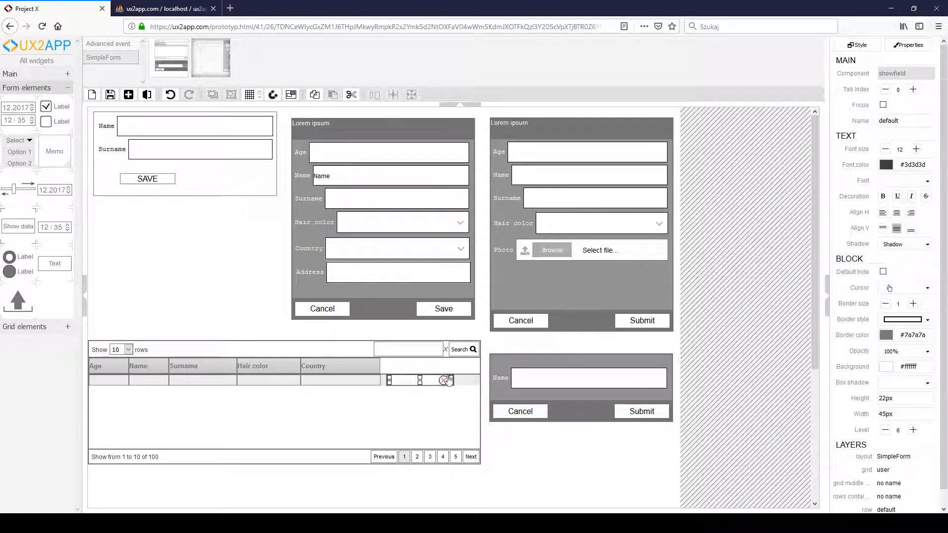
left_click(907, 126)
type("address.street")
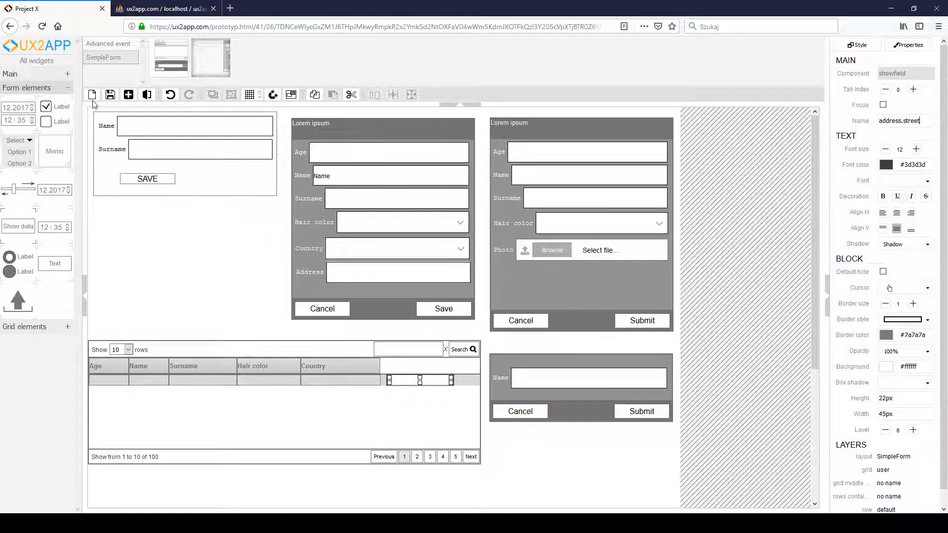
left_click(110, 94)
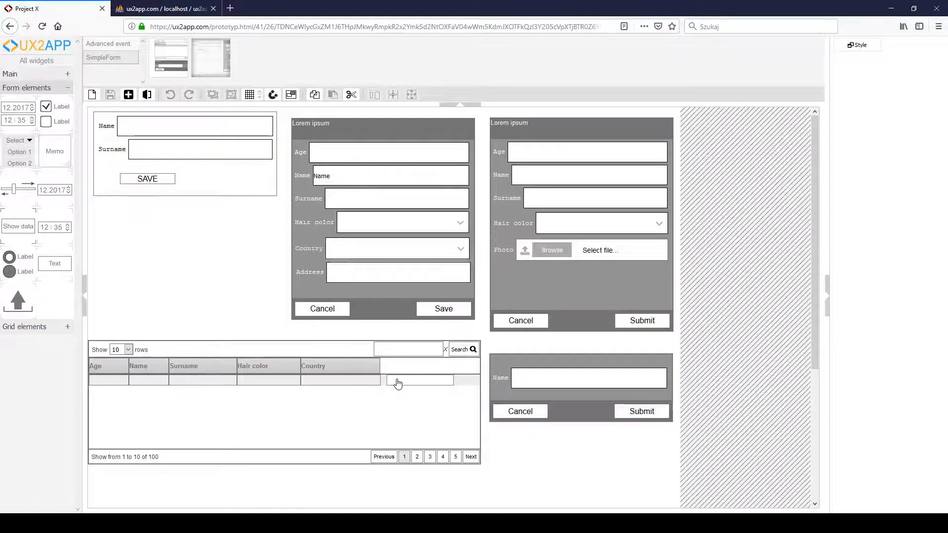
- Align the address.street show field with the Country column, widen it to fill the empty column, and save the layout
left_click(435, 383)
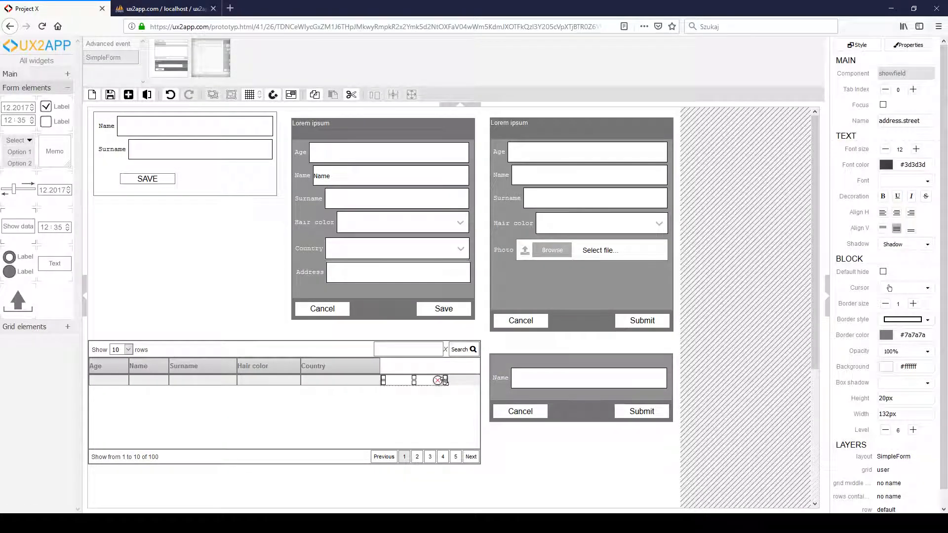
left_click_drag(447, 380, 471, 381)
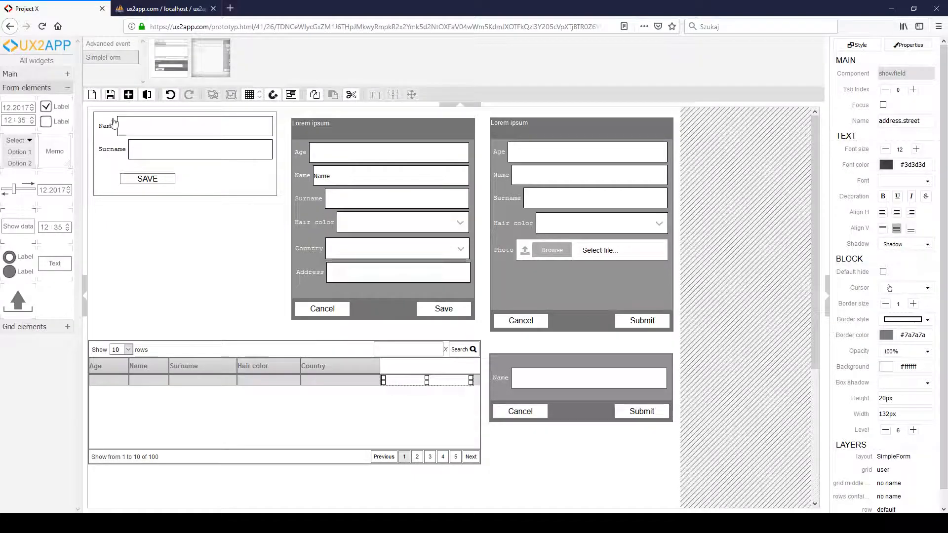
left_click(110, 95)
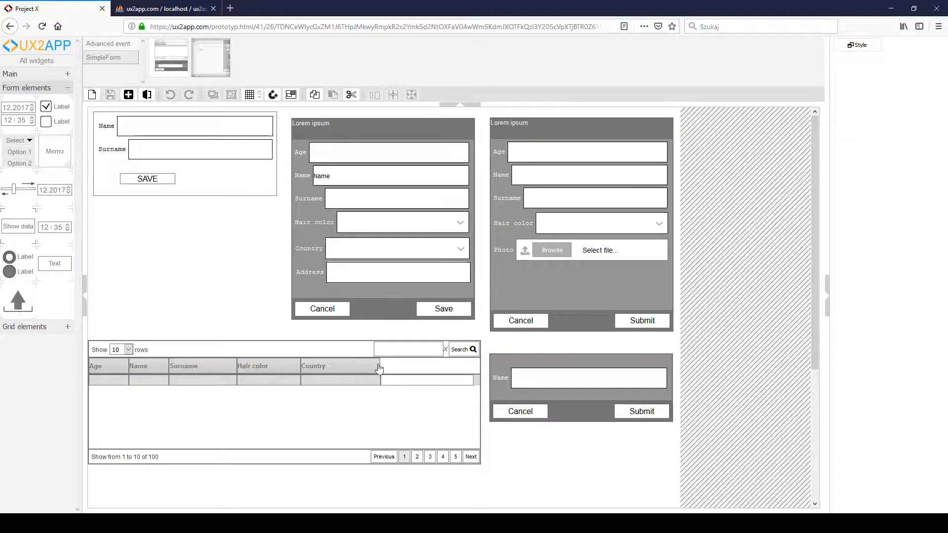
- Generate the project from the projects panel and open the generated page
left_click(403, 381)
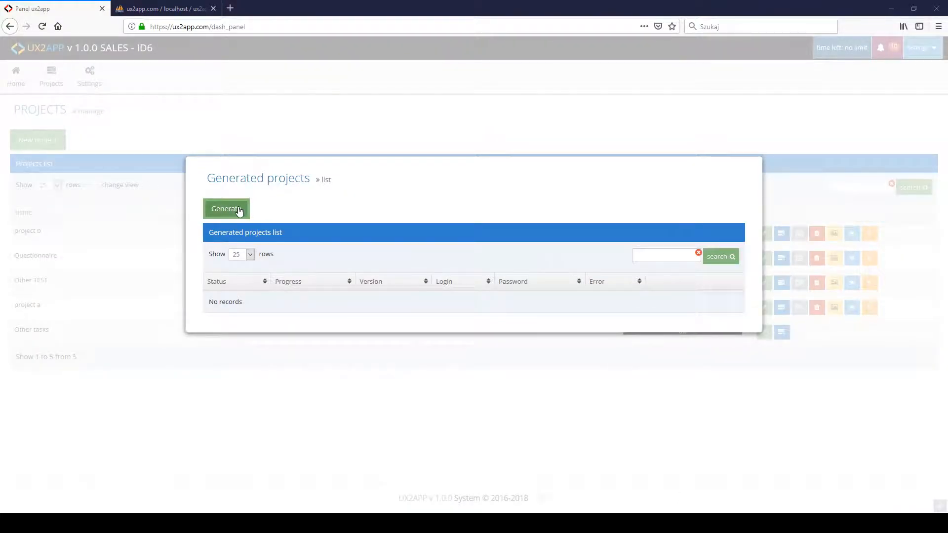
left_click(239, 210)
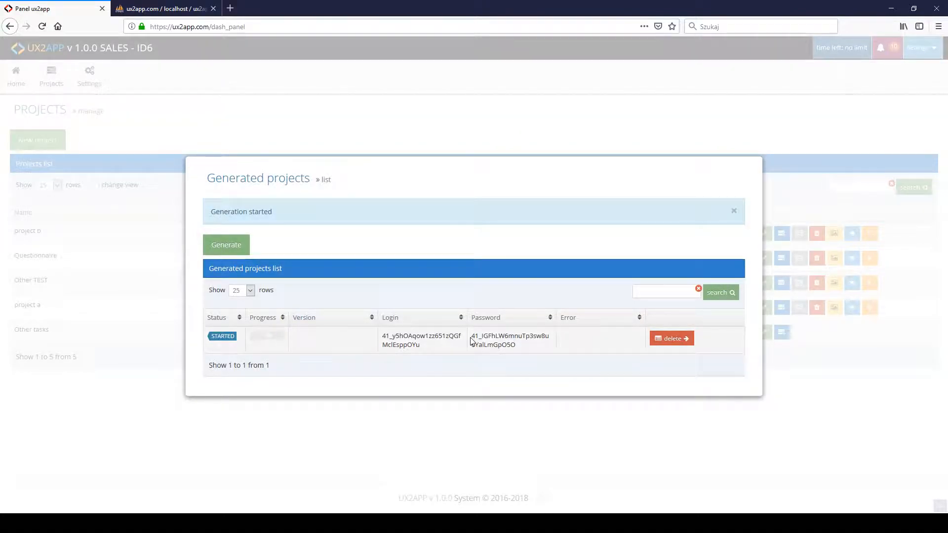
left_click(727, 339)
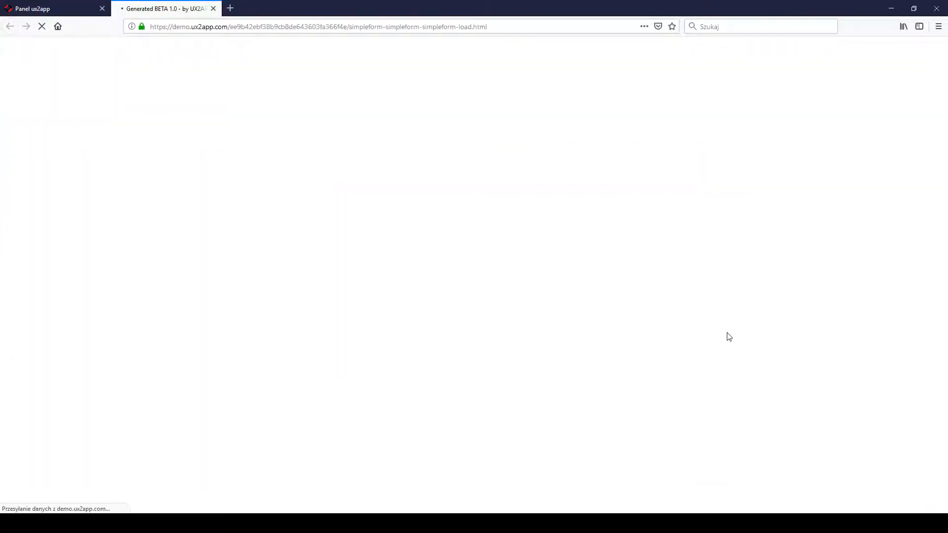
- Fill in age 19 and a sample first name and surname in the middle form
left_click(445, 76)
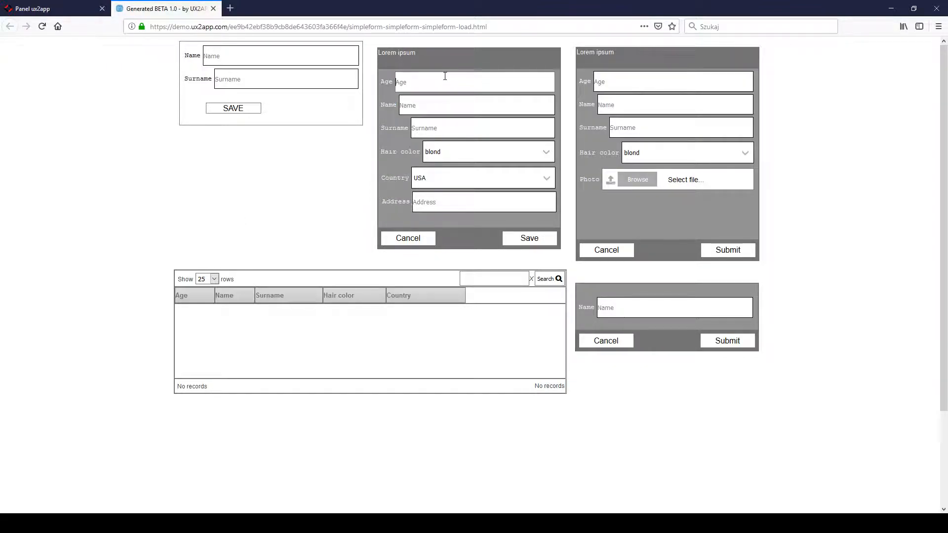
type("19")
left_click(428, 105)
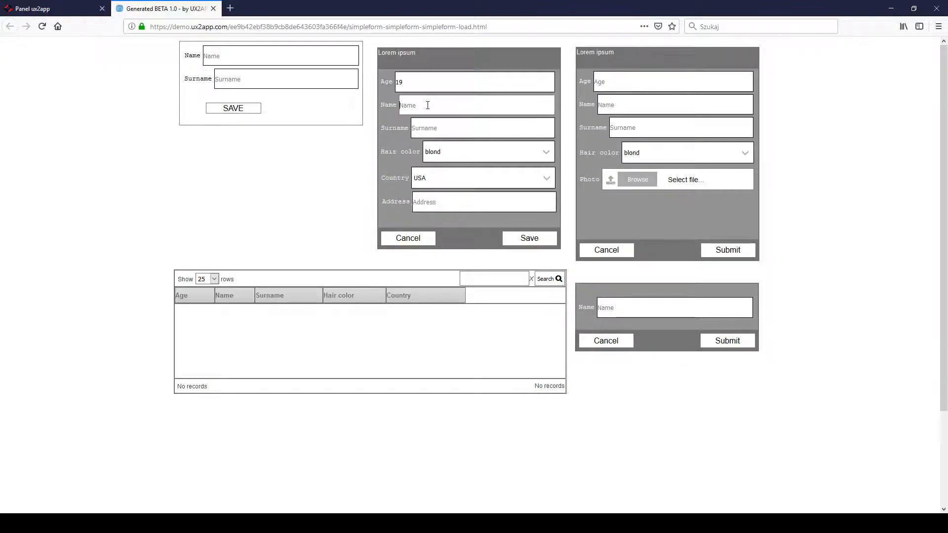
type("teedy")
left_click(434, 129)
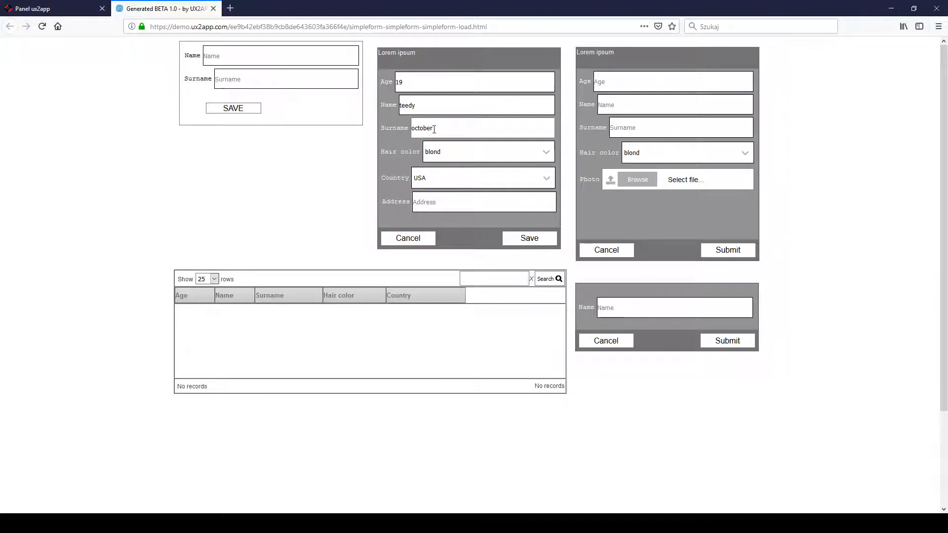
- Enter a street address in the middle form by picking the matching suggestion, and save the user record
left_click(430, 200)
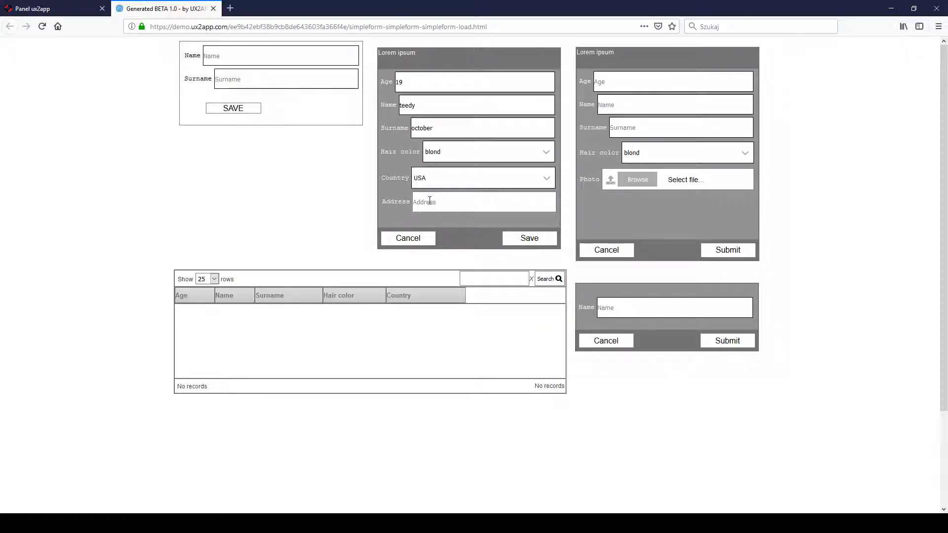
type("stree")
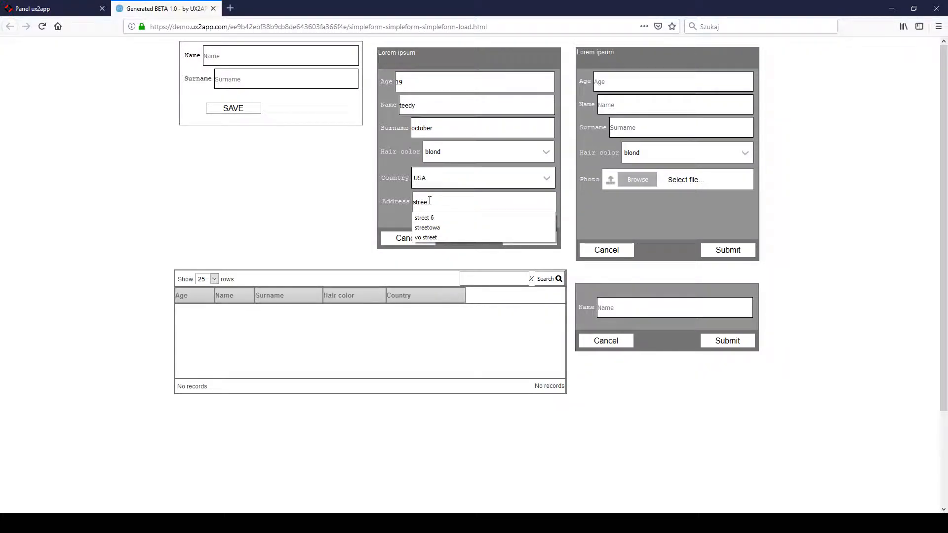
type("t 6")
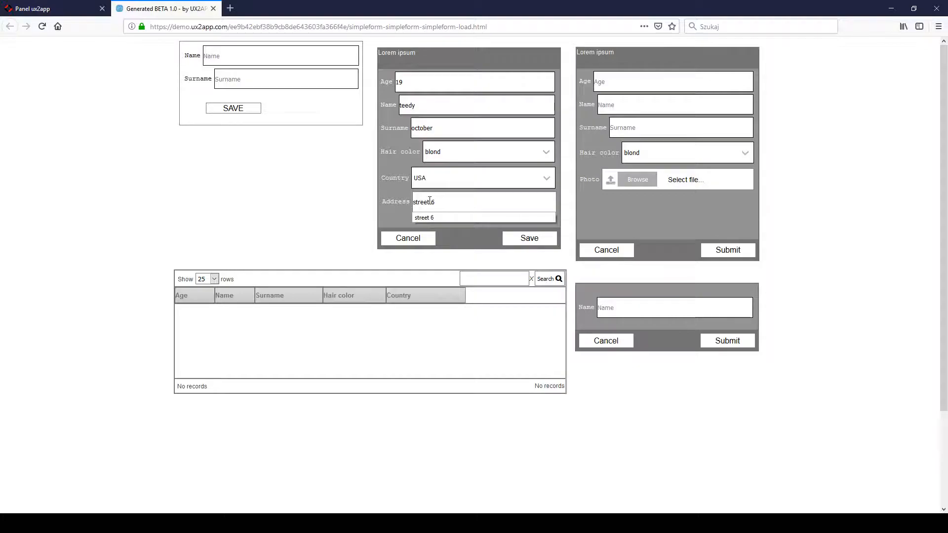
left_click(432, 219)
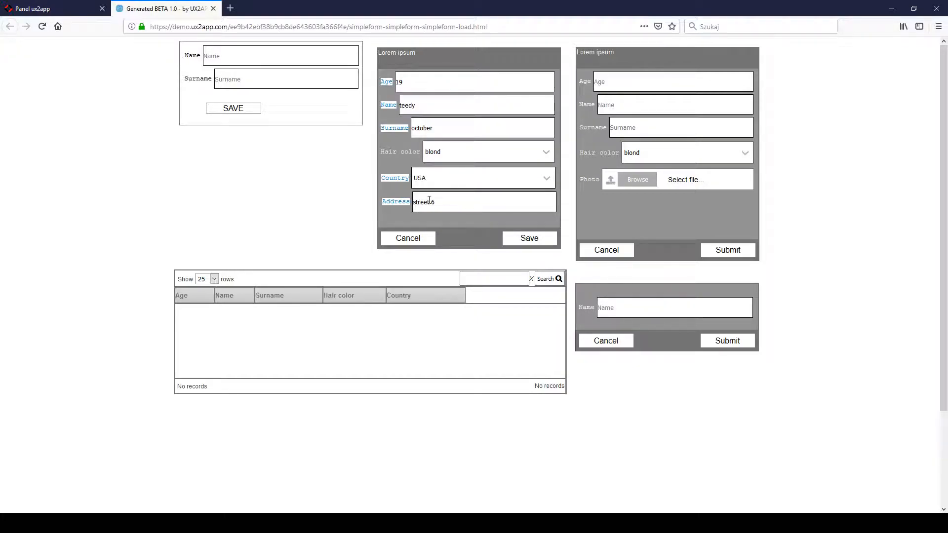
left_click(524, 238)
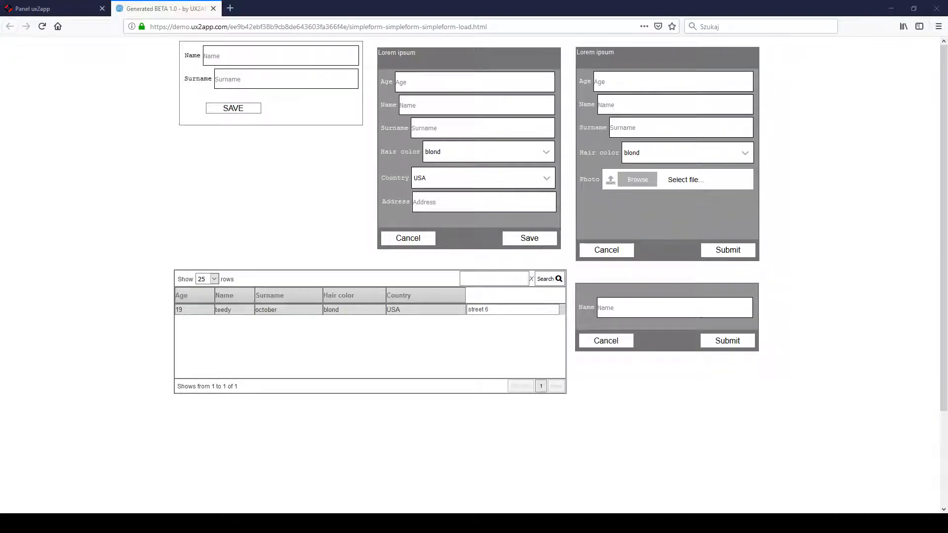
- Close the generated page, delete the address.street show field from the user grid, and save the layout
key("ctrl+w")
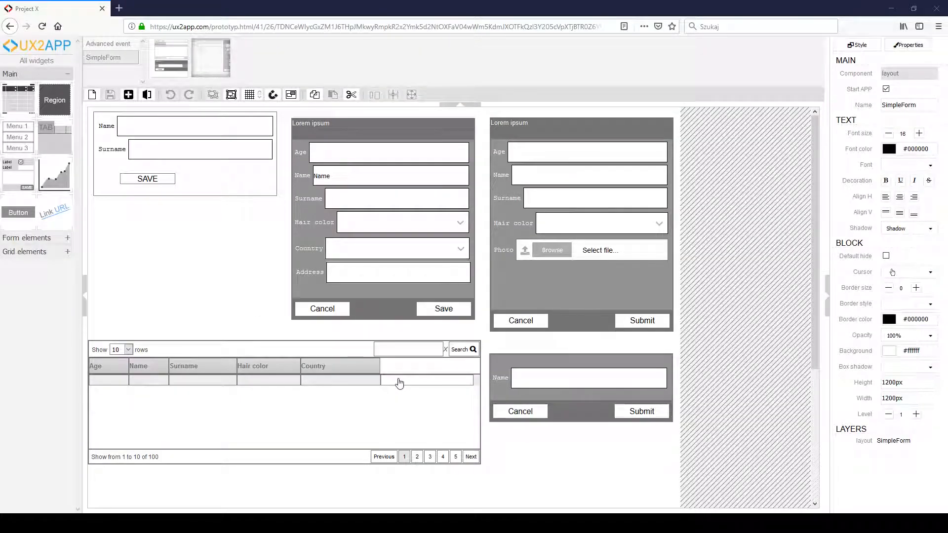
left_click(400, 381)
left_click(463, 381)
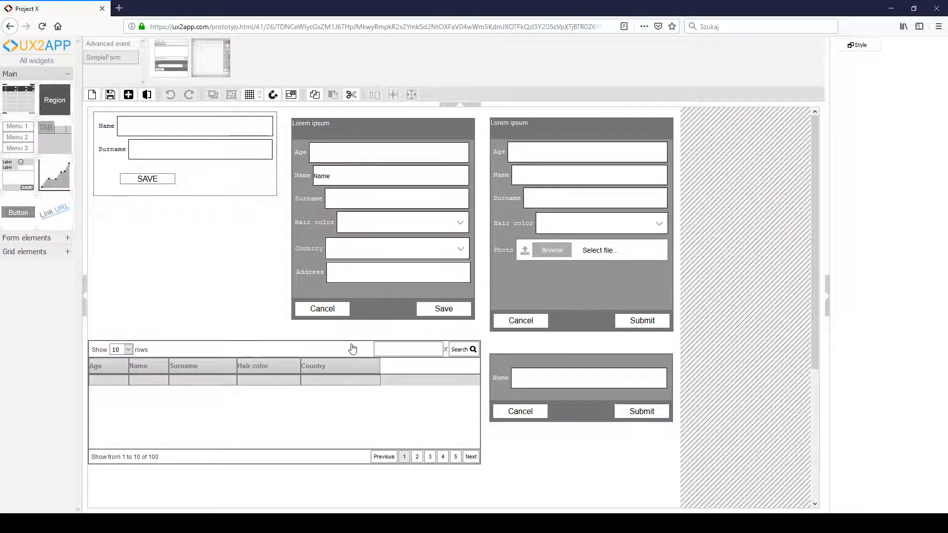
left_click(110, 99)
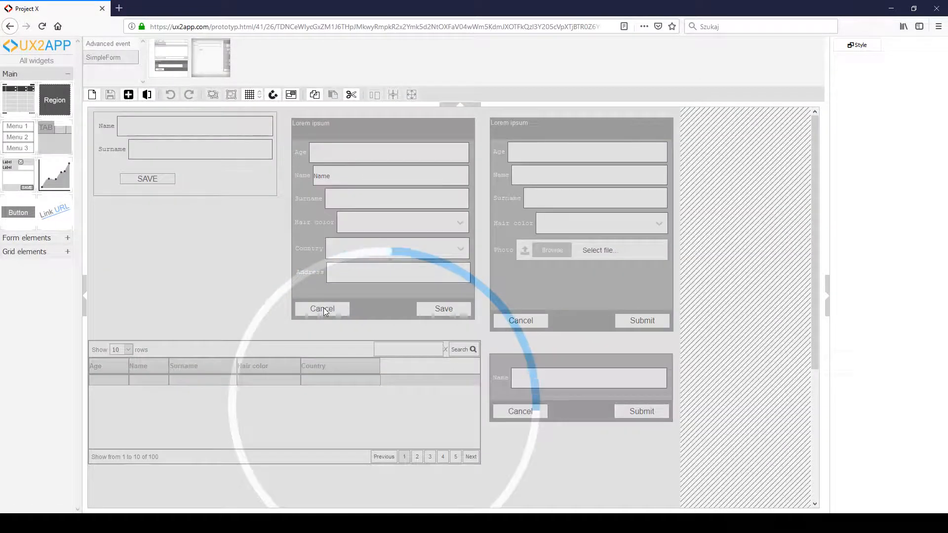
- Enlarge the middle user form to about 453 px high, shift it slightly up, and save the layout
left_click(364, 300)
mouse_move(382, 317)
left_mouse_down()
mouse_move(383, 328)
mouse_move(374, 313)
mouse_move(379, 332)
left_mouse_up()
left_click(111, 94)
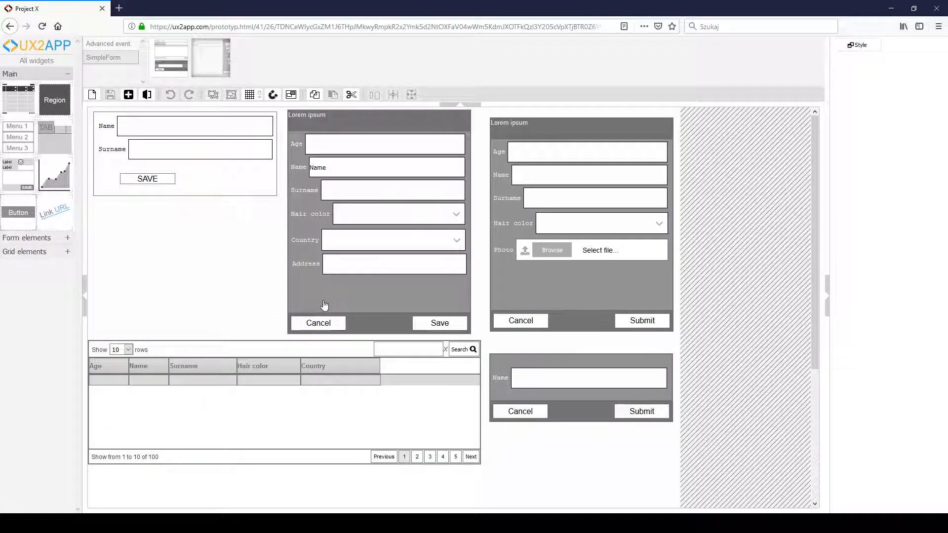
- Add a radio button and a checkbox side by side below the Address field of the user form
left_click(325, 306)
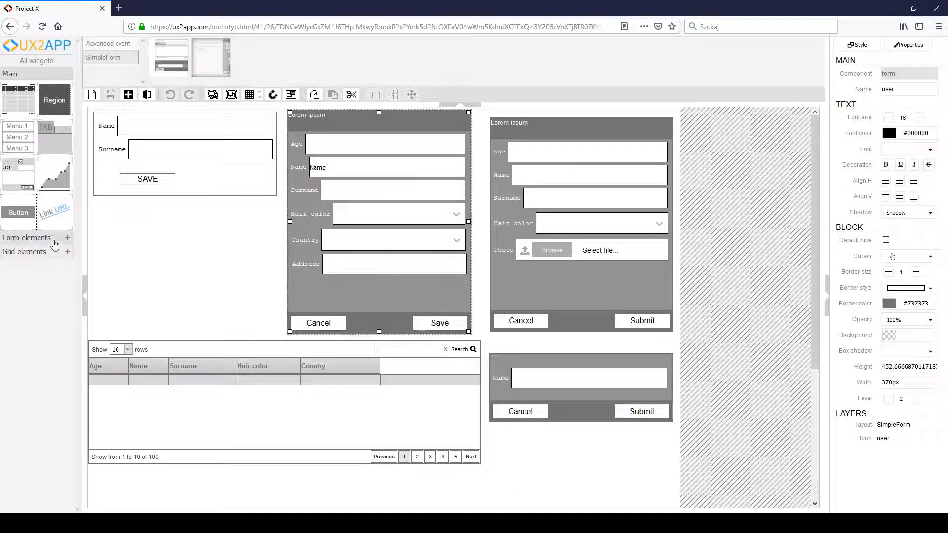
left_click(35, 238)
left_click_drag(10, 264, 308, 290)
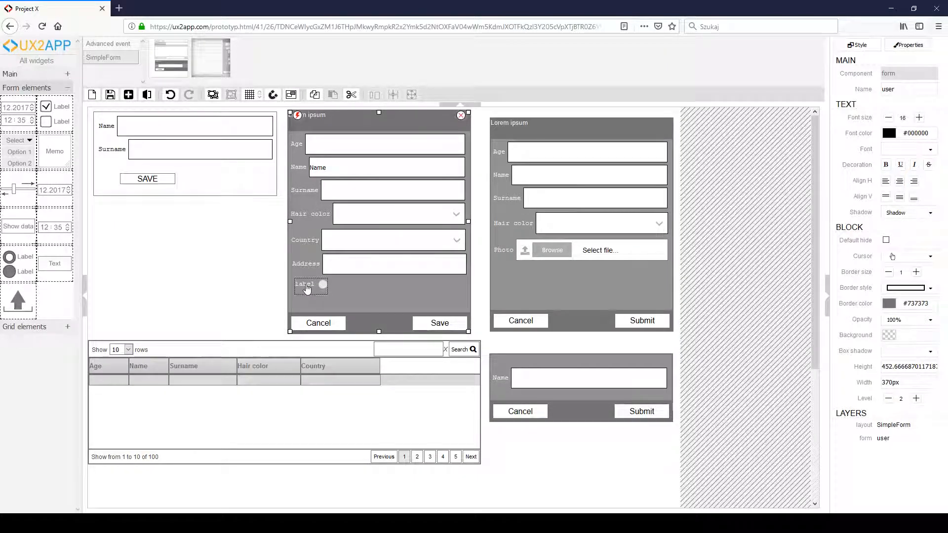
left_click_drag(54, 122, 381, 289)
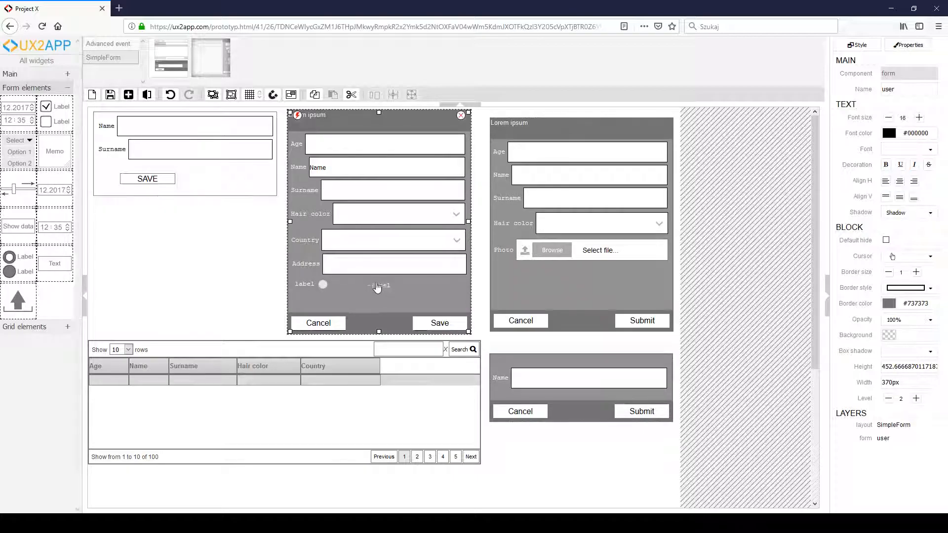
- Label the radio button in the middle user form Yes I'm and widen it to 116 px
left_click(380, 290)
left_click(304, 289)
double_click(320, 290)
left_click_drag(320, 284, 294, 282)
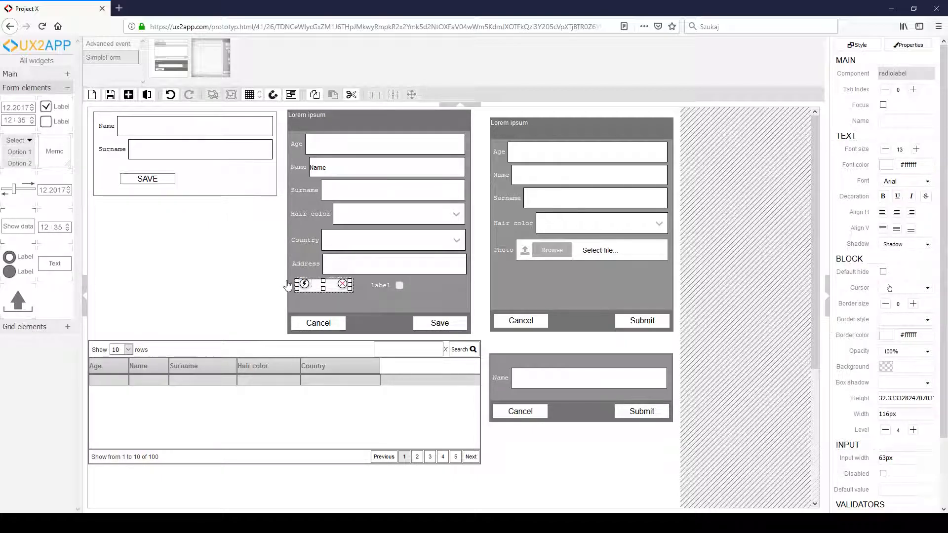
type("I'm")
- Widen the checkbox to 118 px, label it Accept, move it directly below the Yes I'm radio button, and save the layout
left_click(387, 285)
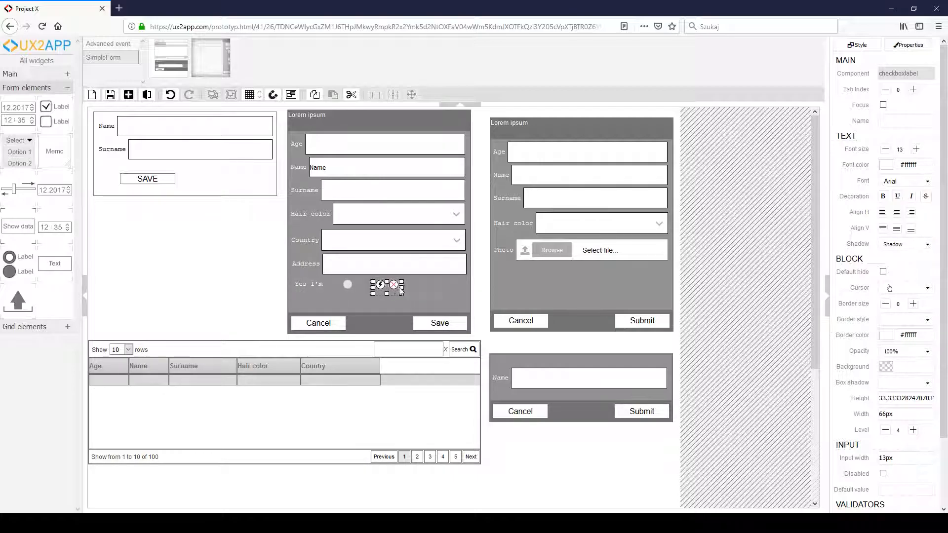
left_click_drag(419, 287, 429, 287)
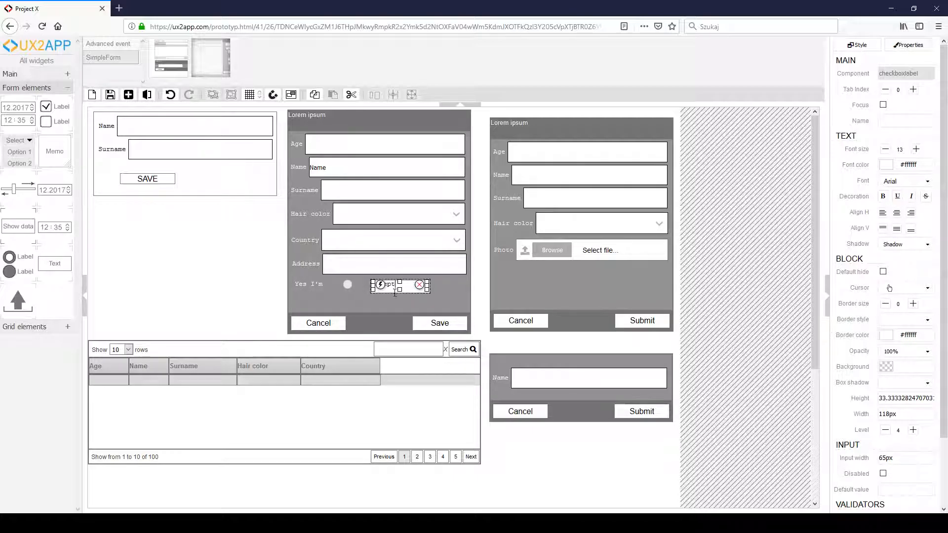
left_click(392, 312)
left_click_drag(383, 287, 311, 307)
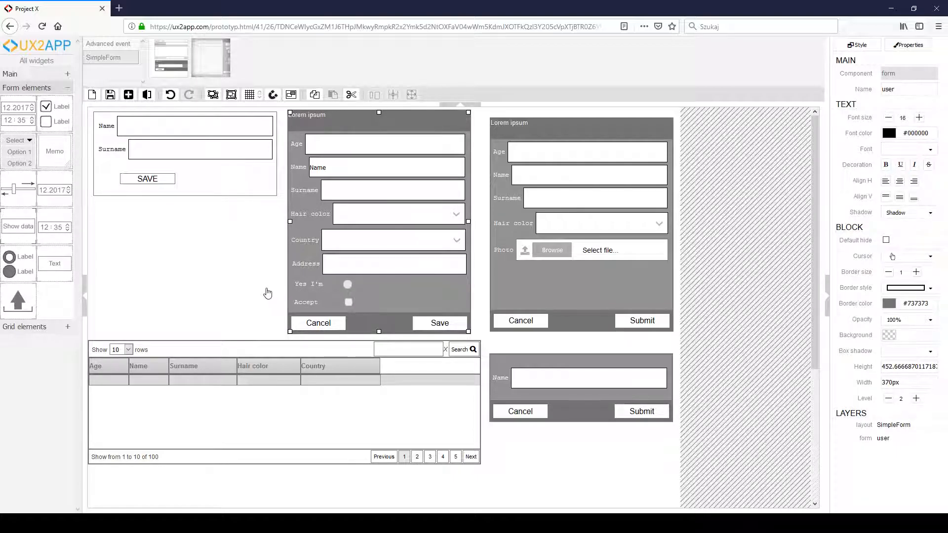
left_click(110, 94)
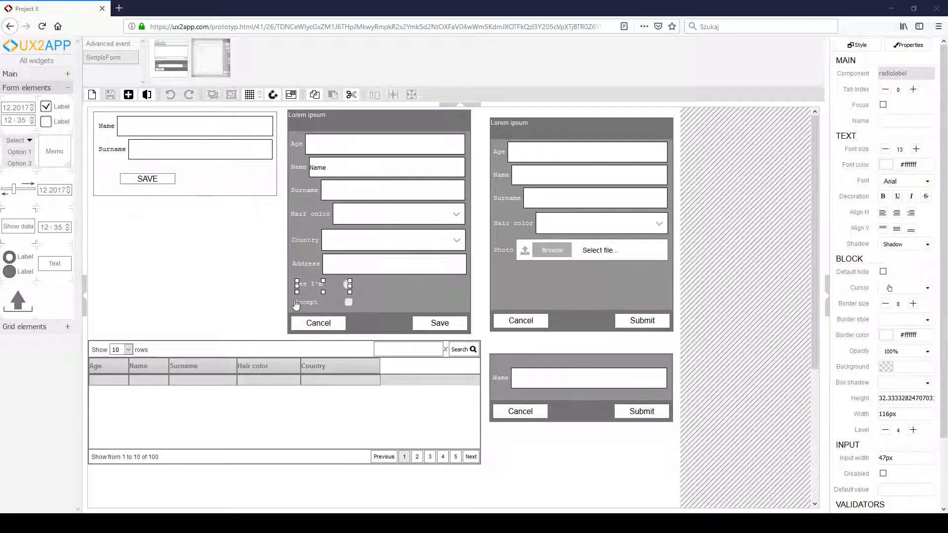
- Set the Accept checkbox's name property to accept
left_click(297, 303)
left_click(900, 120)
type("accept")
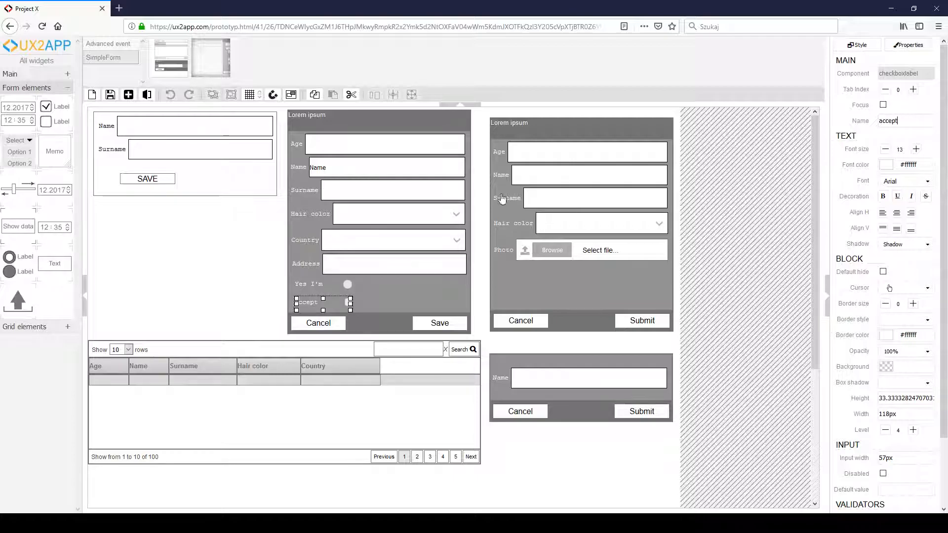
- Set the Yes I'm radio button's name property to yes and save the layout
left_click(323, 288)
left_click(897, 121)
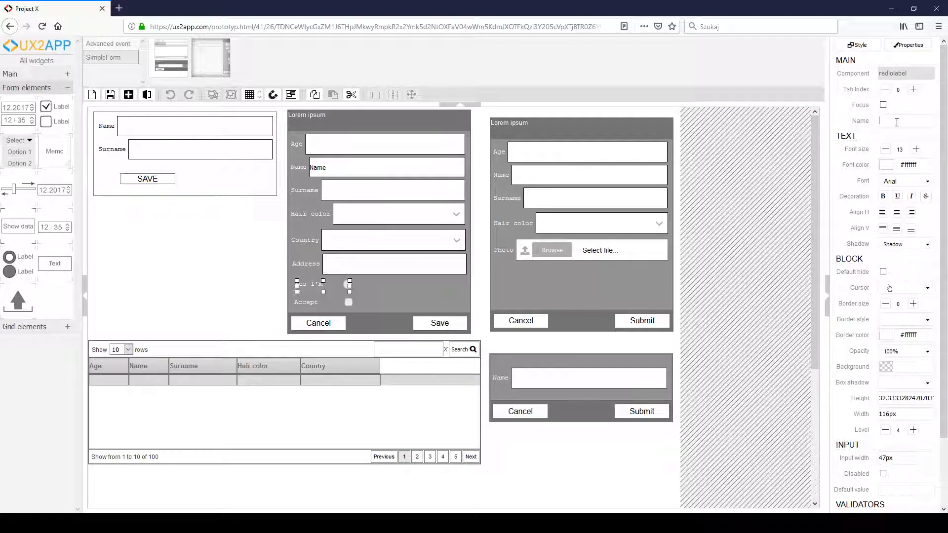
type("ye")
type("sim")
left_click(317, 305)
left_click(111, 95)
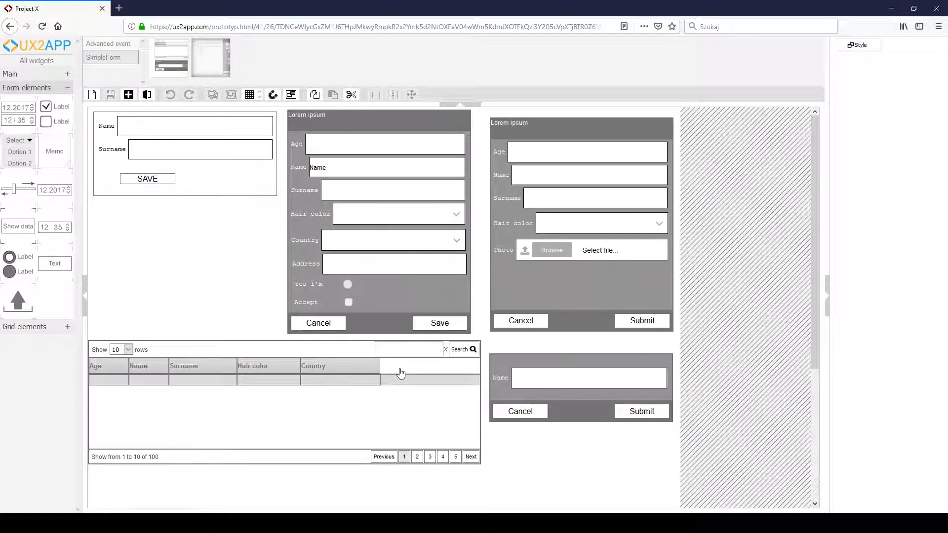
- Add a header label reading Yes I'm after Country in the user grid and name it yesim
left_click(398, 370)
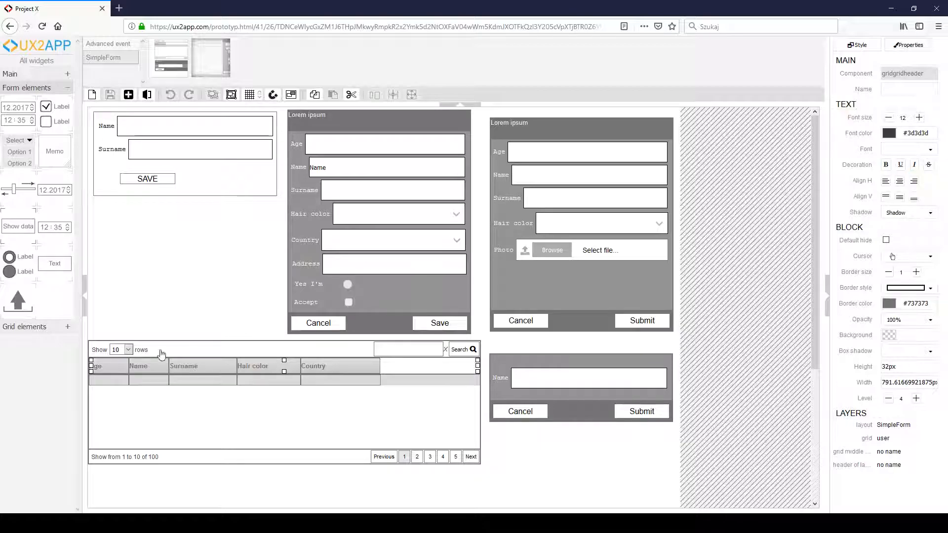
left_click(49, 326)
left_click_drag(50, 326, 390, 365)
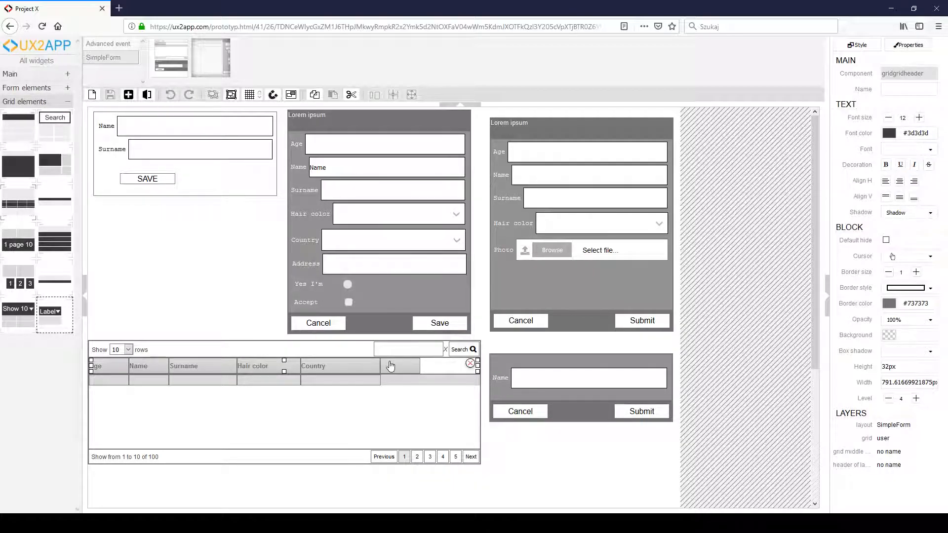
left_click(397, 367)
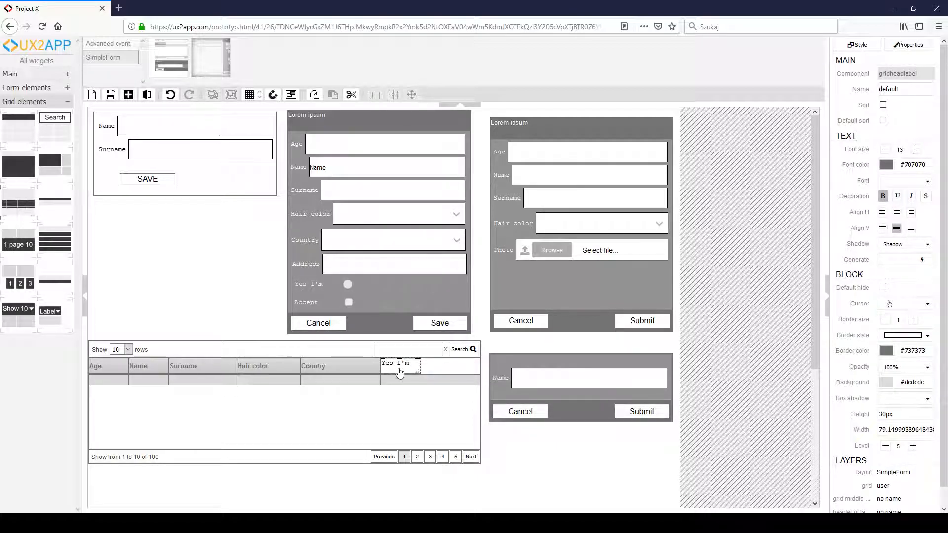
left_click(389, 366)
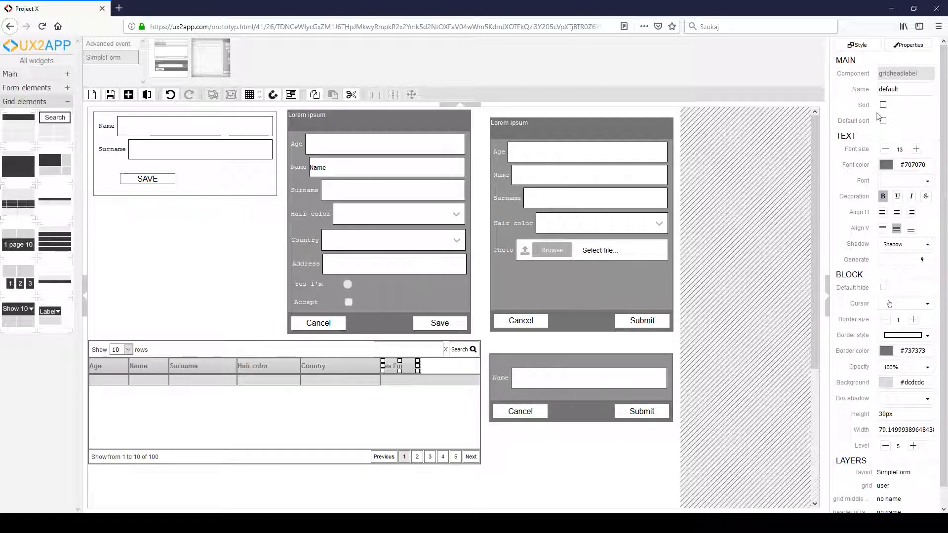
double_click(897, 90)
type("yes")
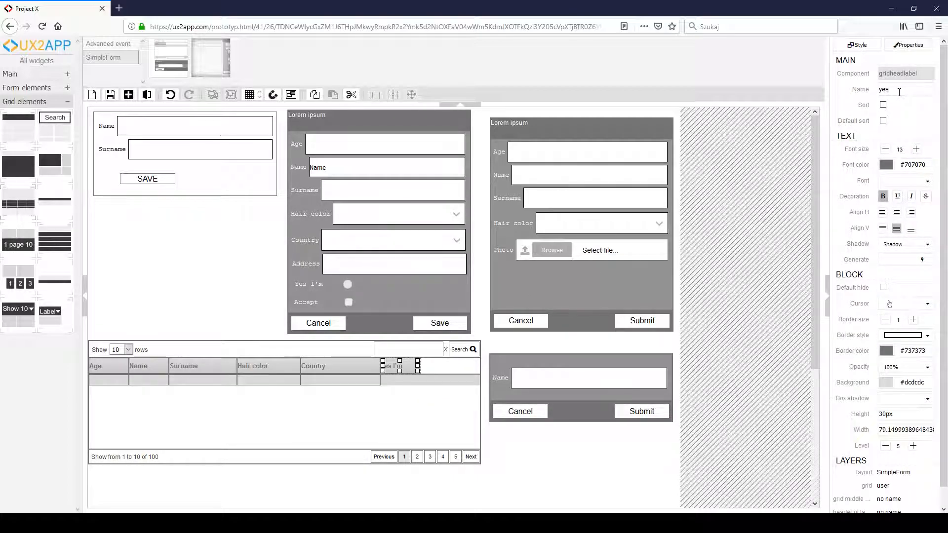
type("im")
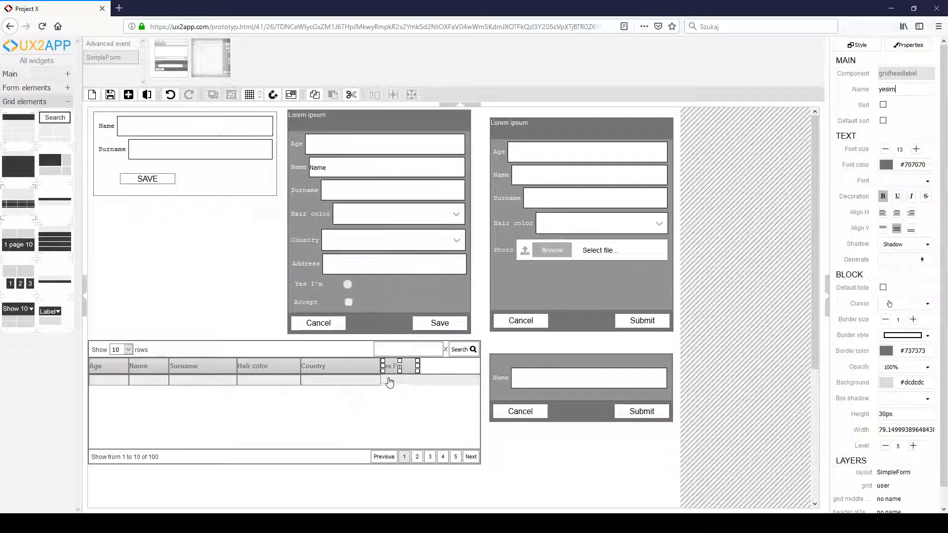
- Add a header label reading Accept after Yes I'm in the user grid, name it accept, and save the layout
left_click(444, 370)
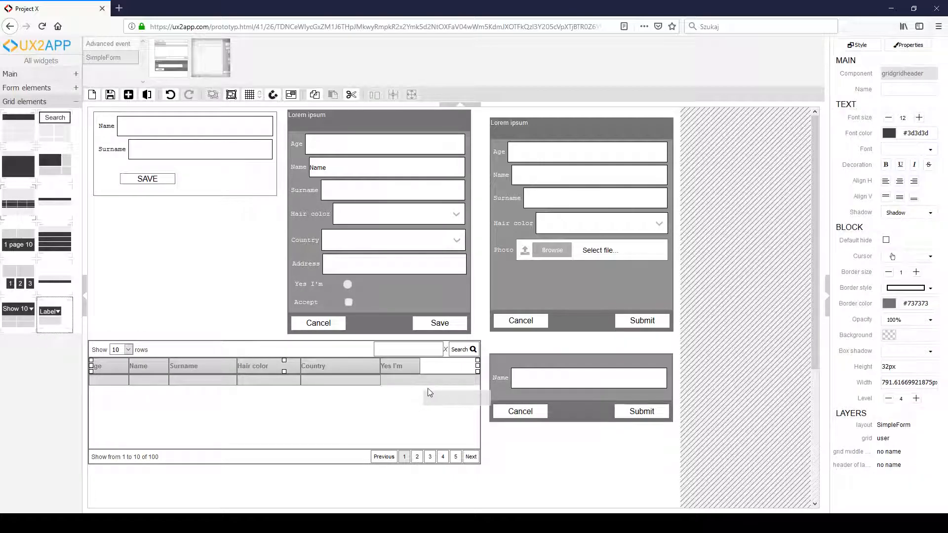
left_click(430, 369)
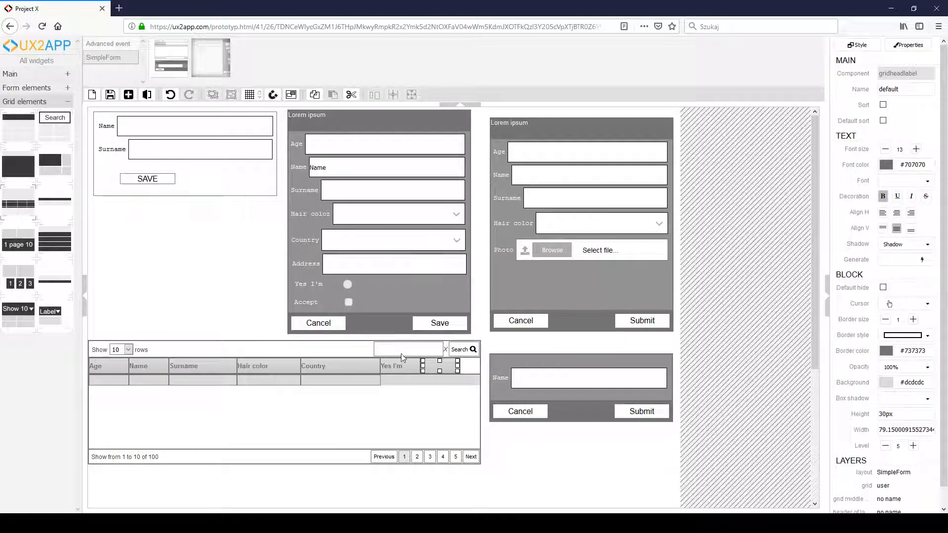
left_click(434, 370)
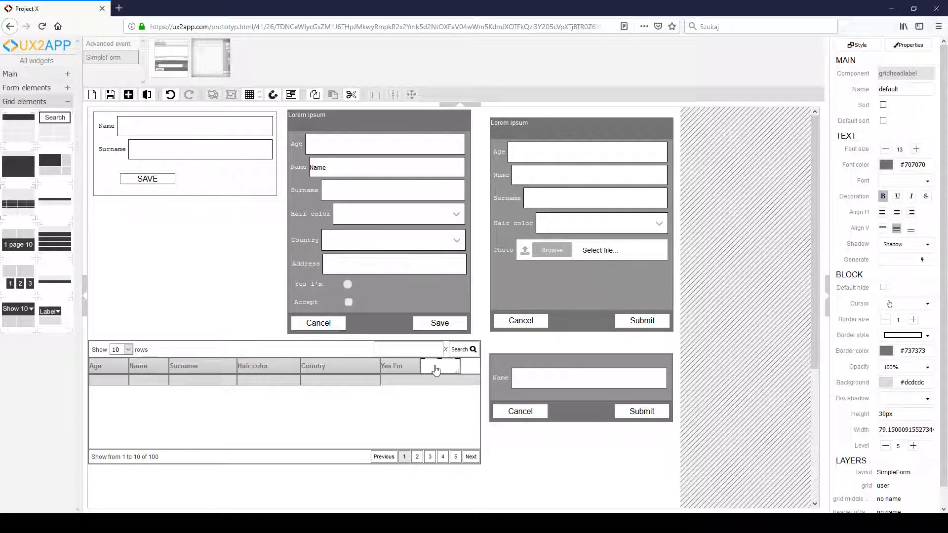
type("Accept")
left_click(440, 410)
left_click(439, 371)
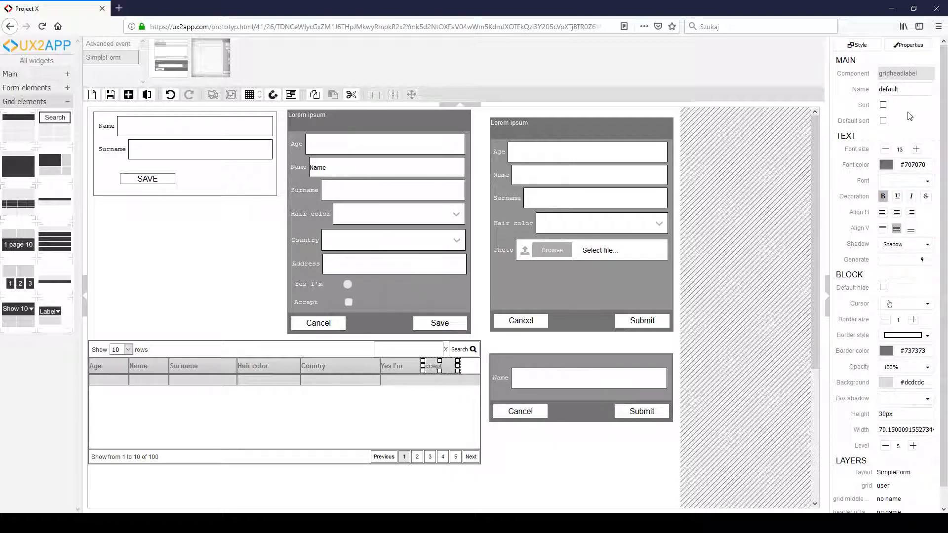
double_click(913, 91)
type("accept")
left_click(110, 94)
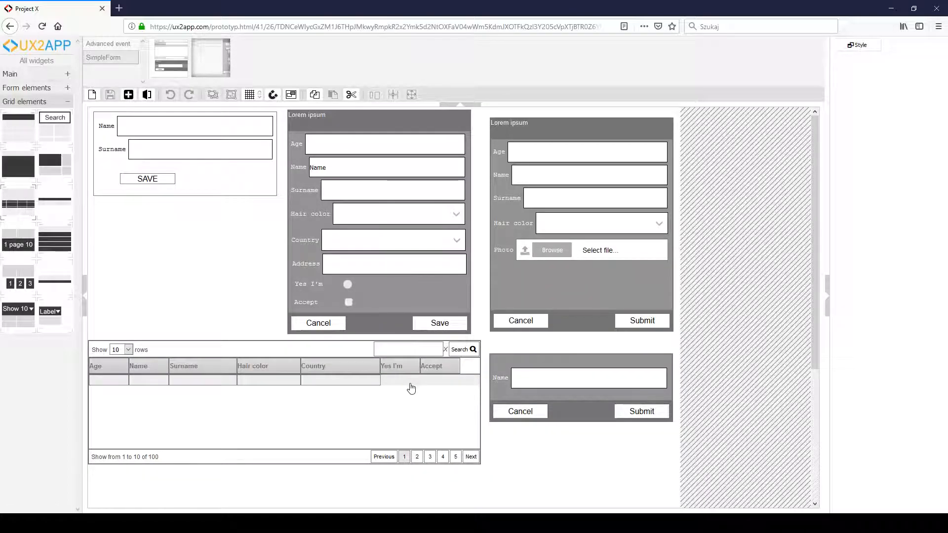
- Add a grid field to the user grid's row under the Yes I'm header and name it to match the radio button
left_click(410, 381)
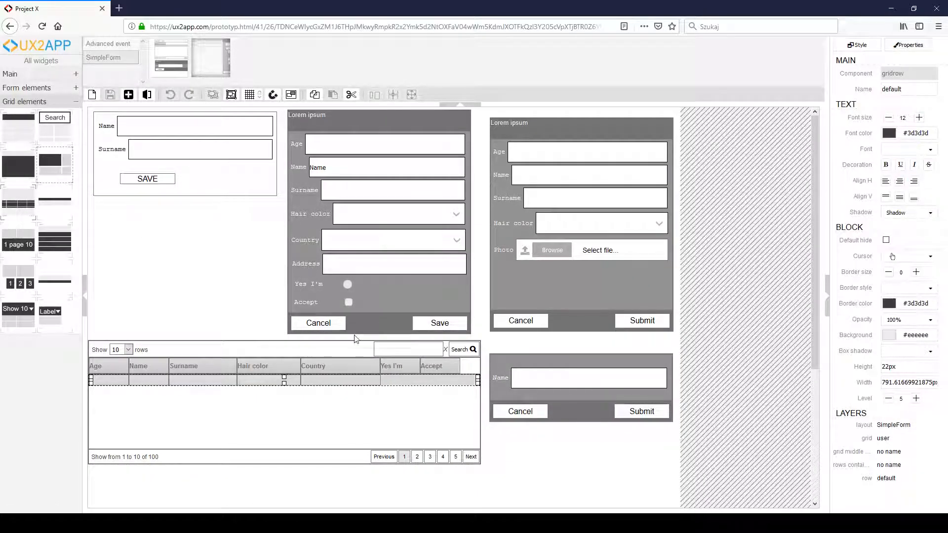
left_click(395, 381)
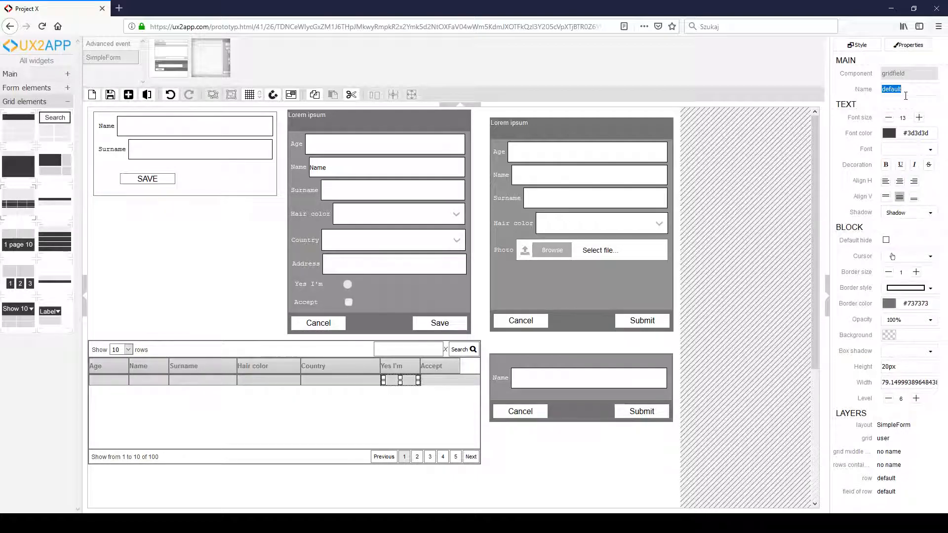
type("yesim")
- Add a grid field under the Accept header, name it accept, and save the layout
left_click(446, 381)
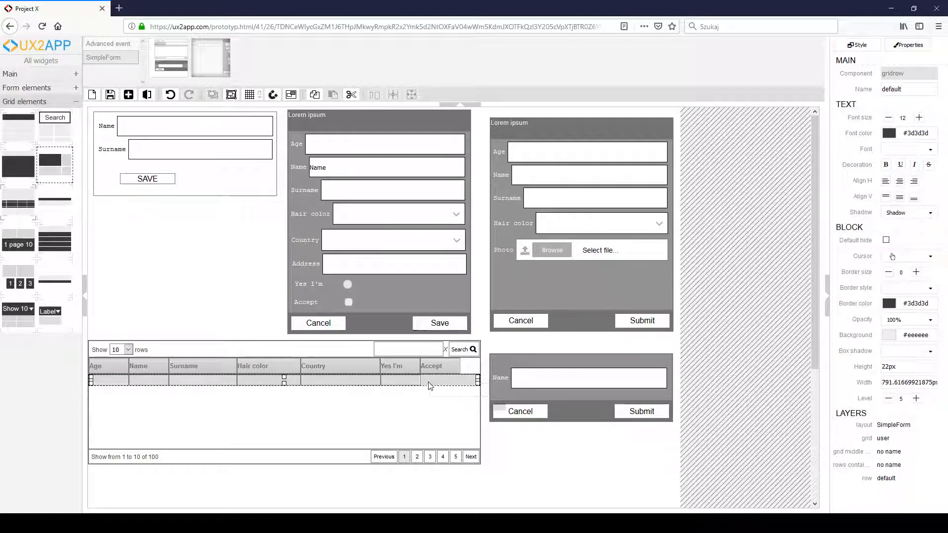
key("ctrl+v")
left_click(437, 383)
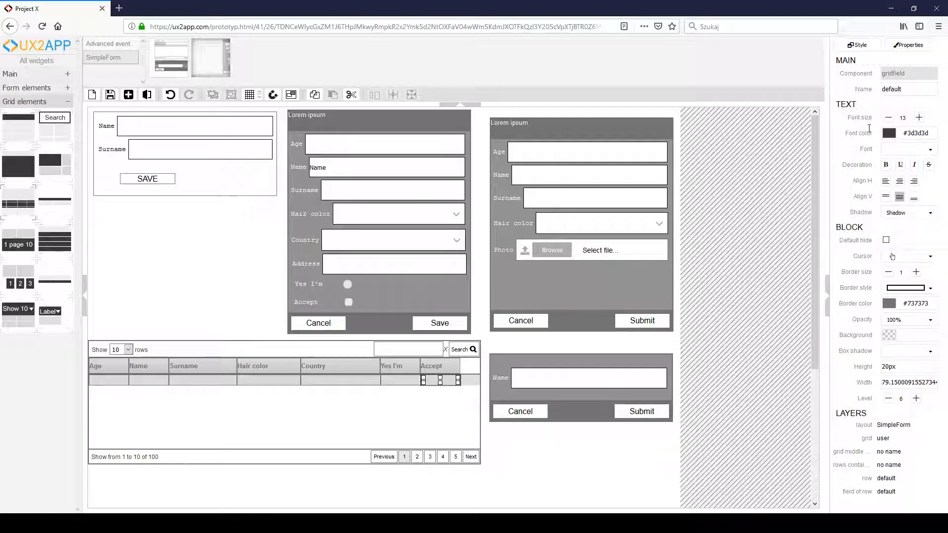
type("accept")
left_click(110, 95)
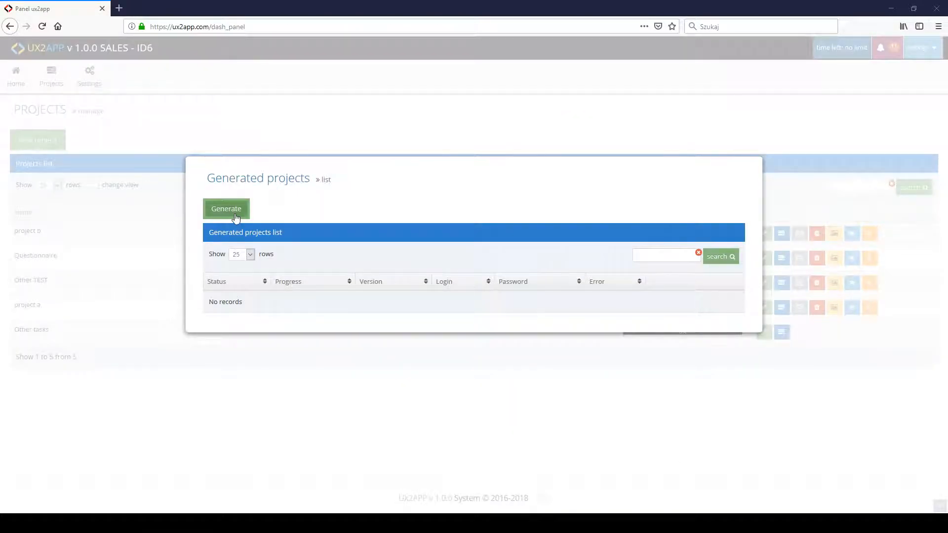
- Generate the project again from the UX2APP panel and run the finished version
left_click(236, 210)
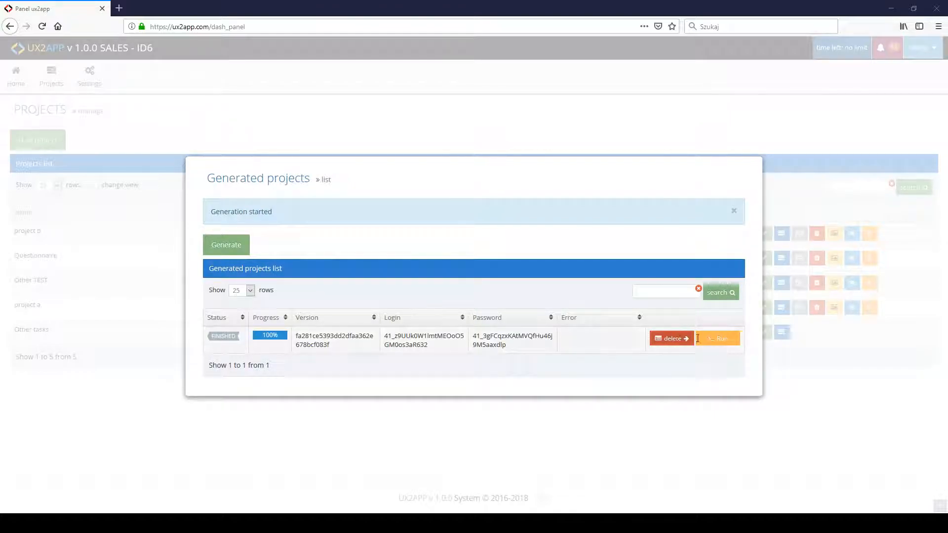
left_click(713, 339)
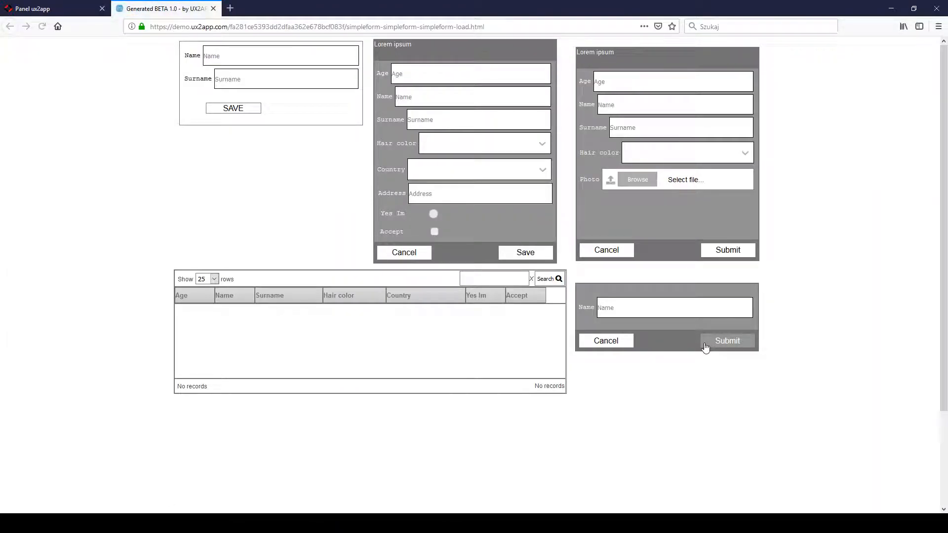